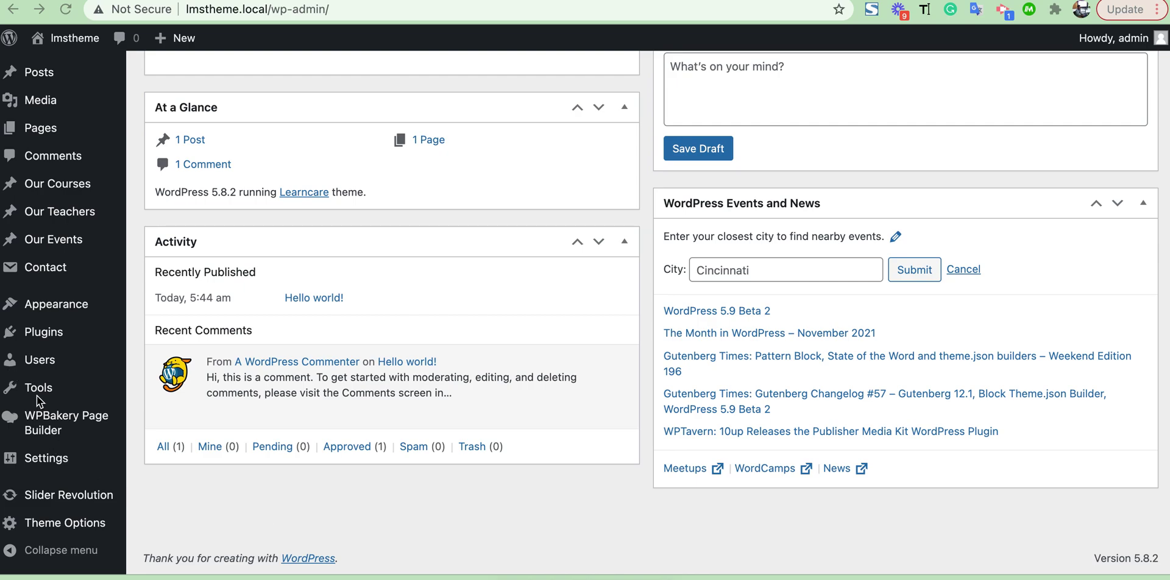
Install the WordPress importer from the Tools > Import list of importers.
mouse_move(38, 393)
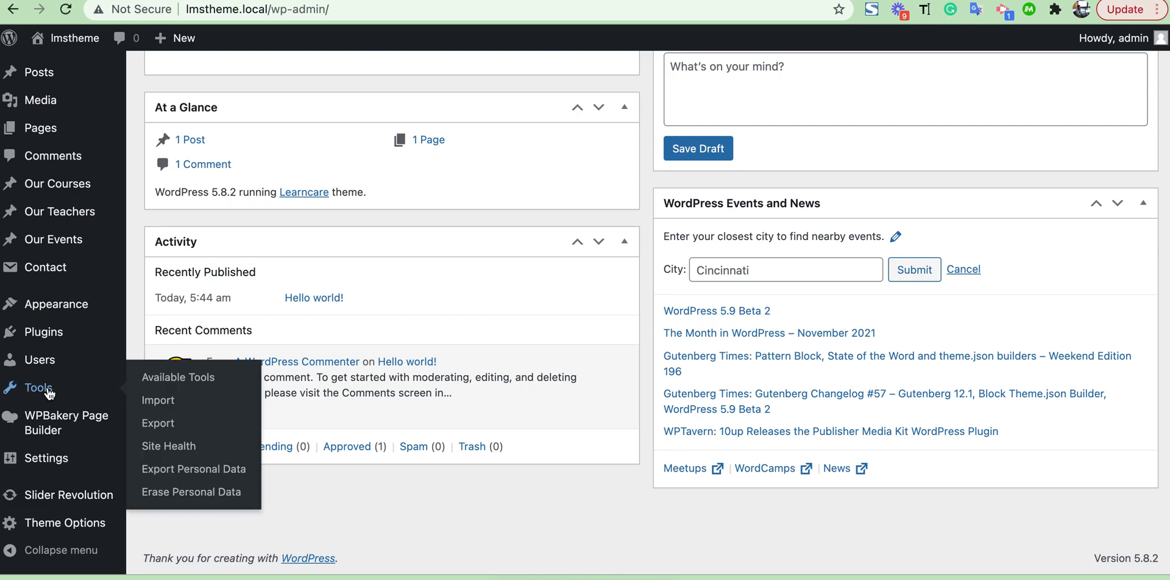
left_click(160, 406)
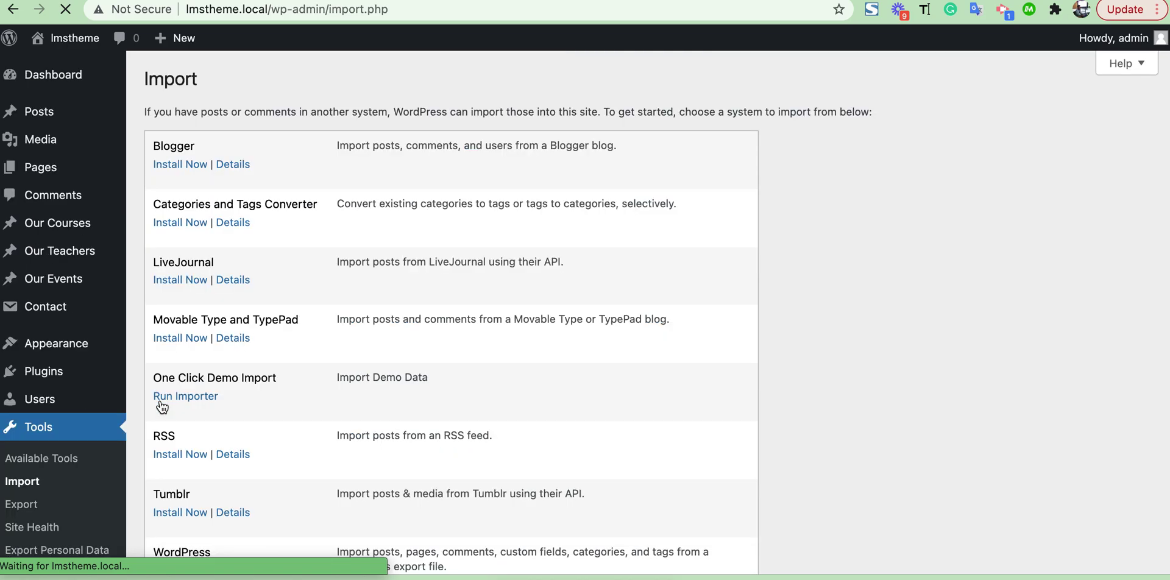
scroll(484, 374, "down", 3)
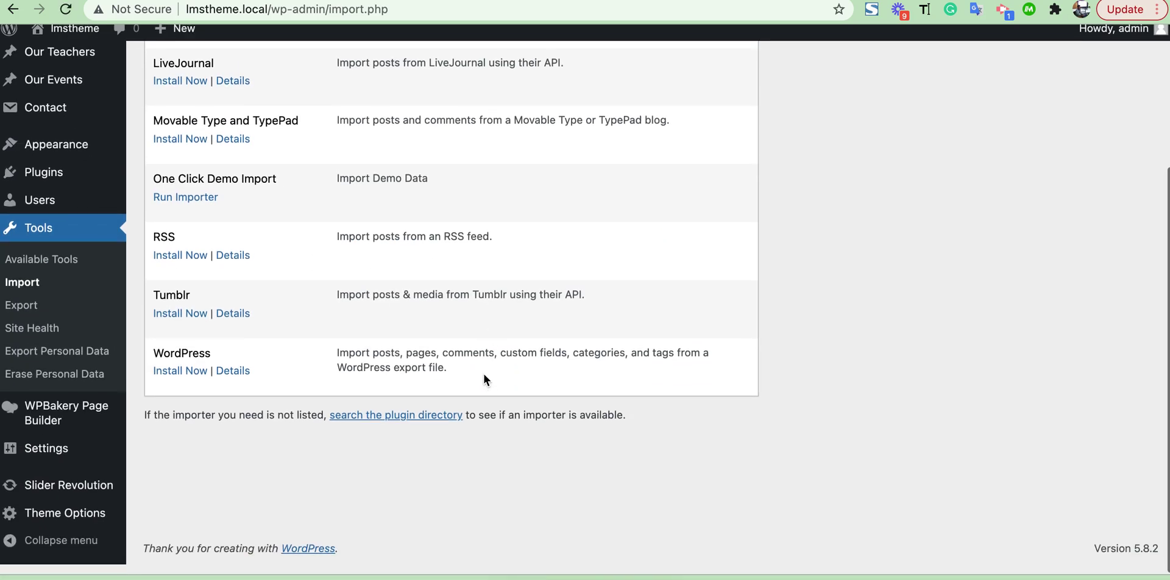
left_click(177, 384)
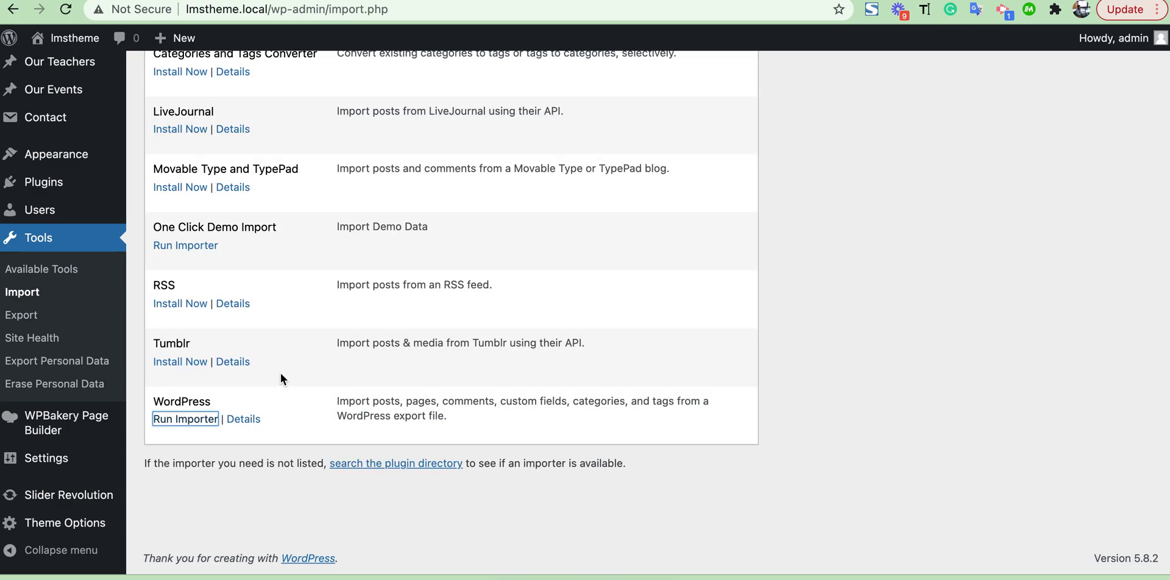
Run the WordPress importer and choose learncare/inc/demo/demo.xml as the file to upload.
left_click(185, 420)
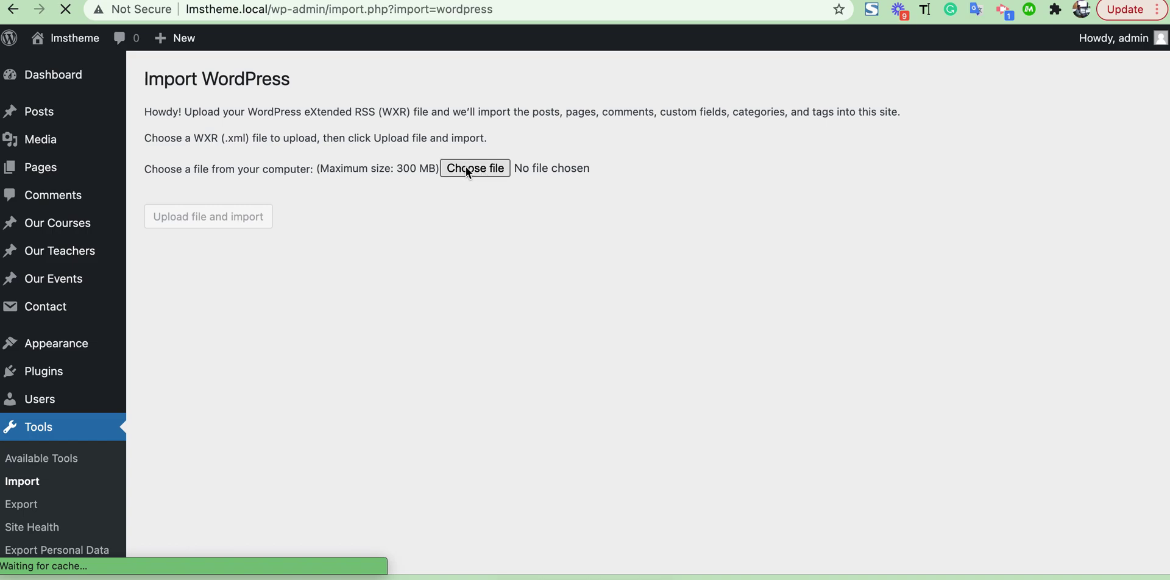
left_click(466, 169)
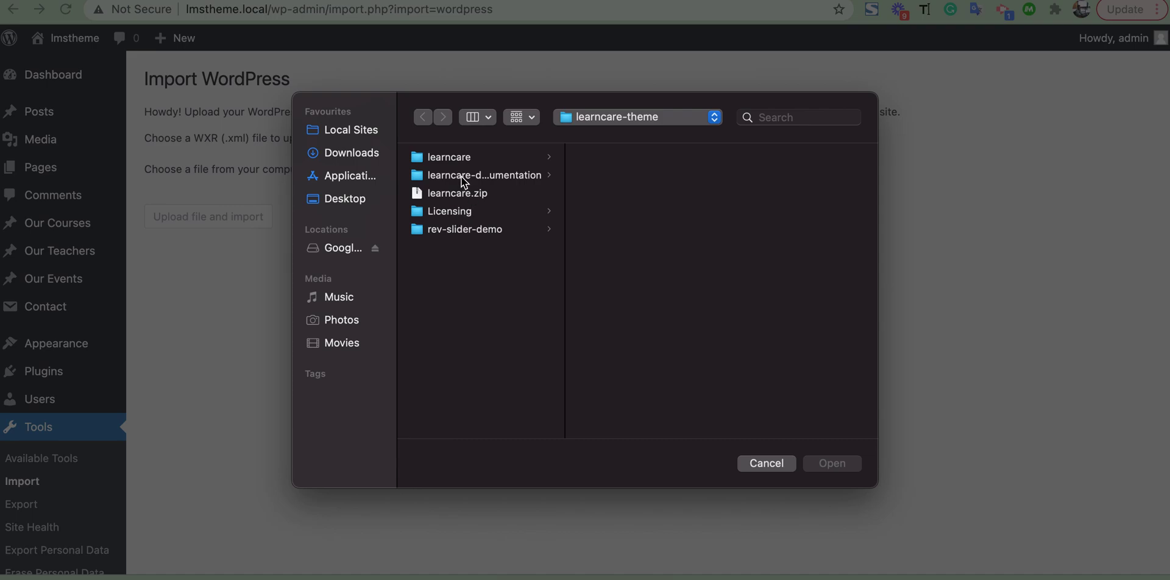
left_click(444, 158)
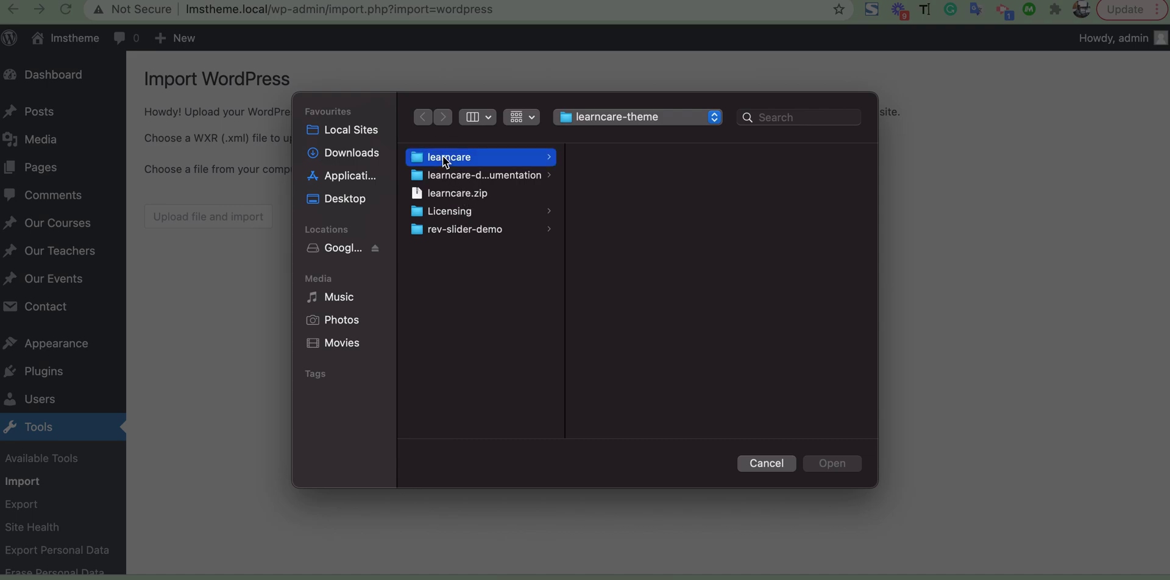
scroll(634, 255, "down", 4)
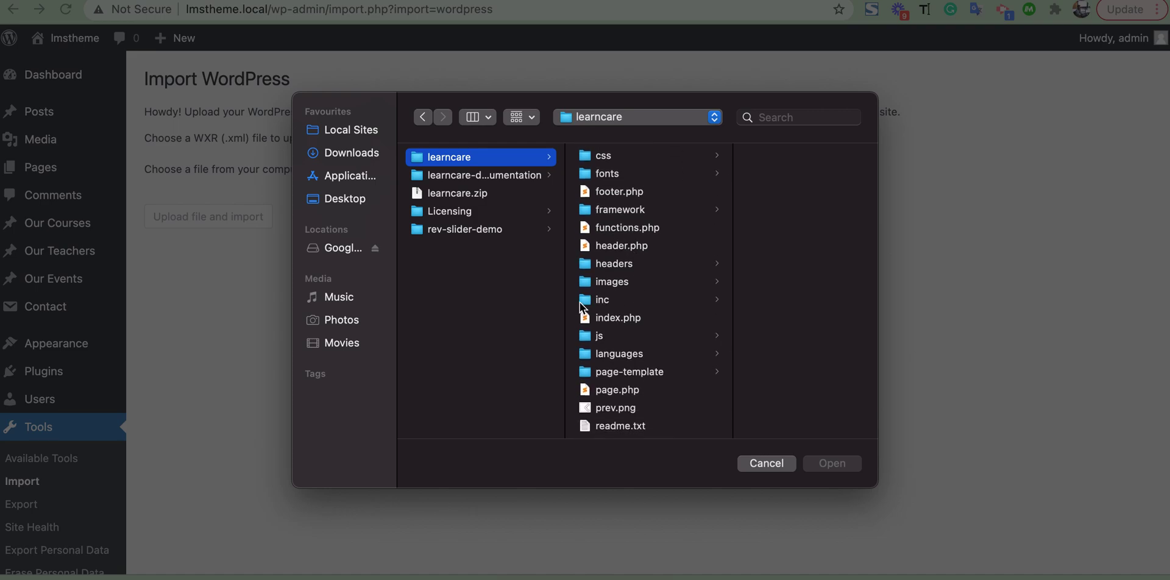
left_click(612, 307)
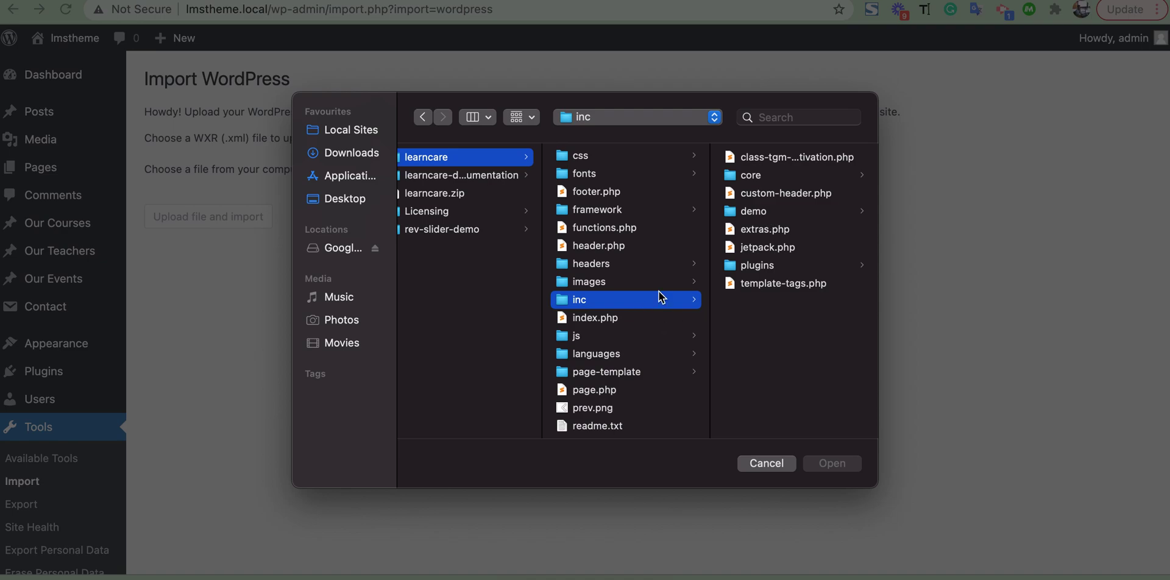
left_click(754, 211)
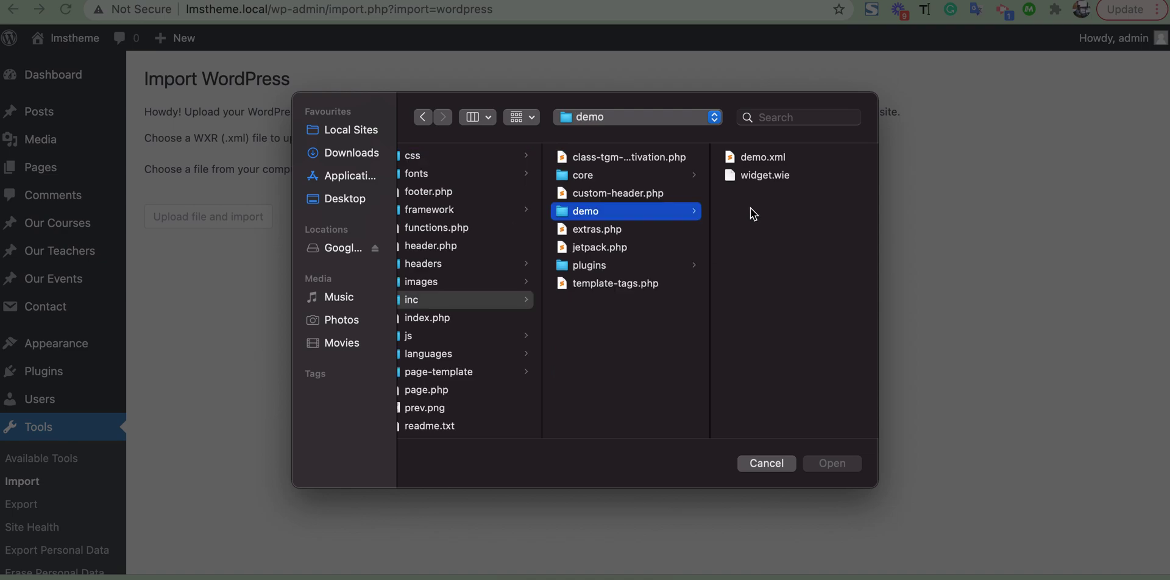
left_click(762, 158)
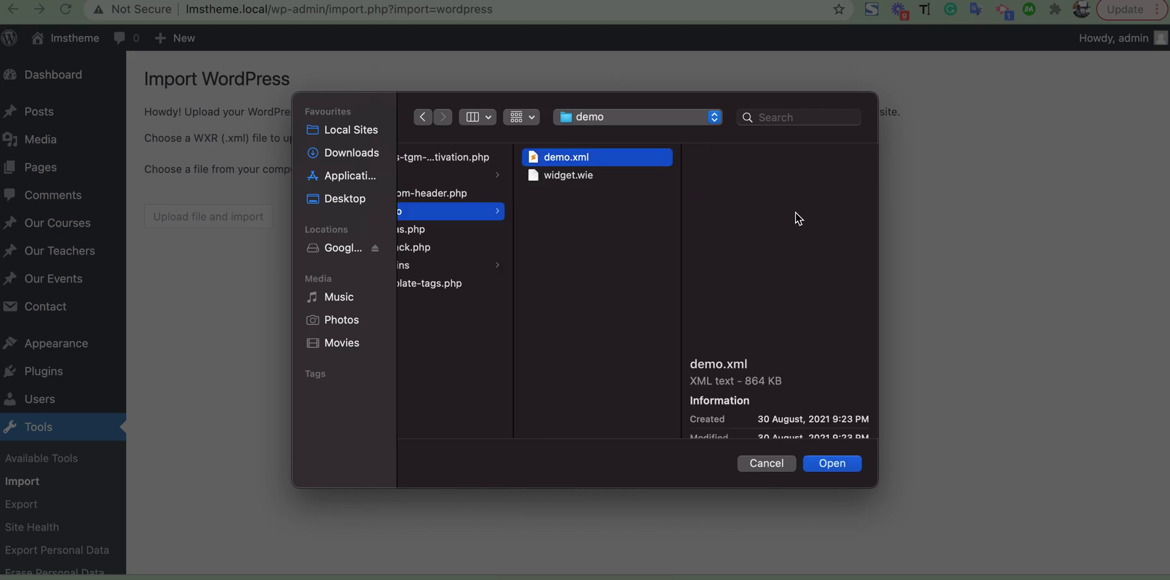
left_click(826, 464)
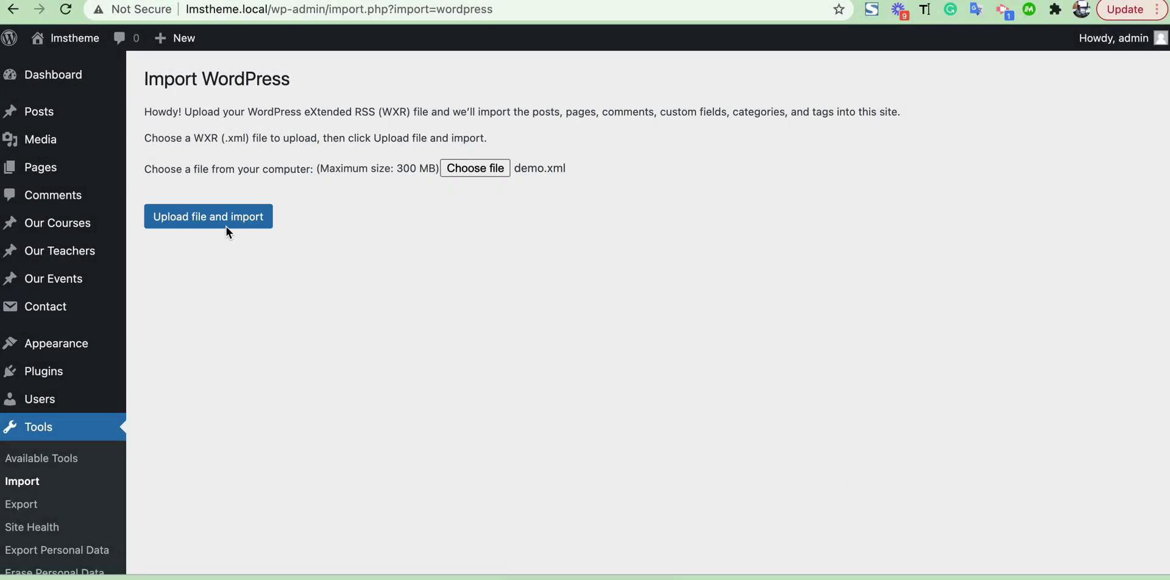
Upload demo.xml, assign imported posts to admin, enable attachment downloads, and submit.
left_click(208, 218)
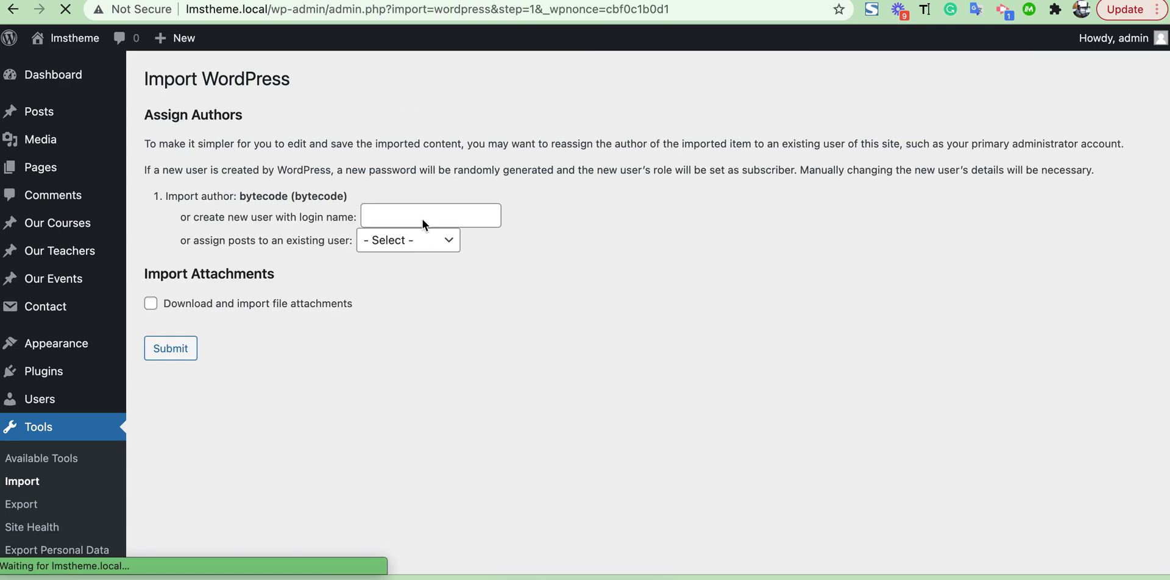
left_click(420, 240)
left_click(362, 278)
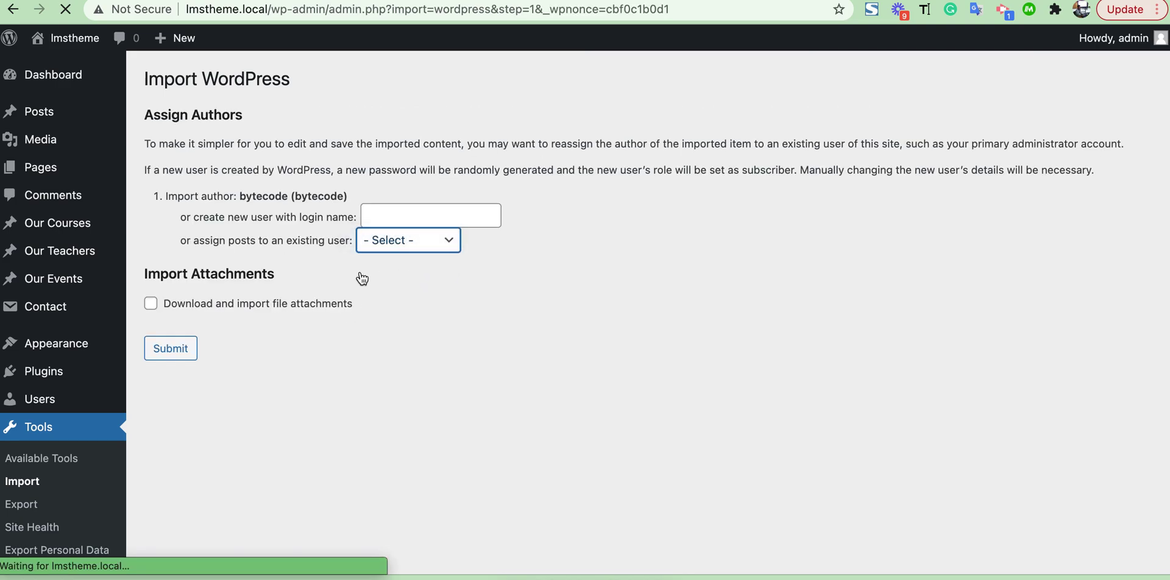
left_click(167, 305)
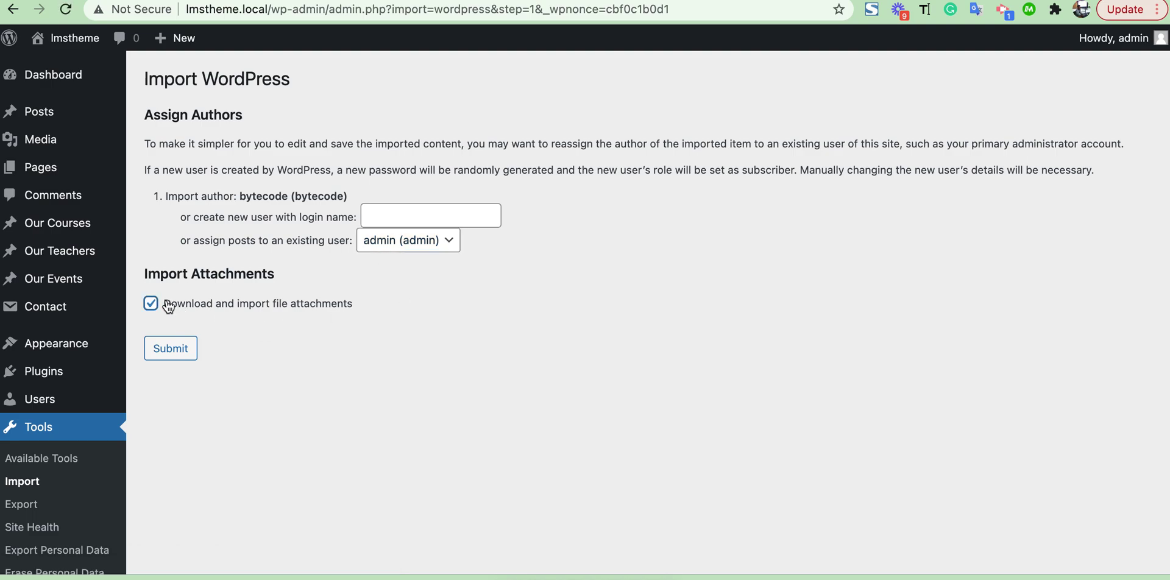
left_click(163, 349)
scroll(391, 368, "down", 5)
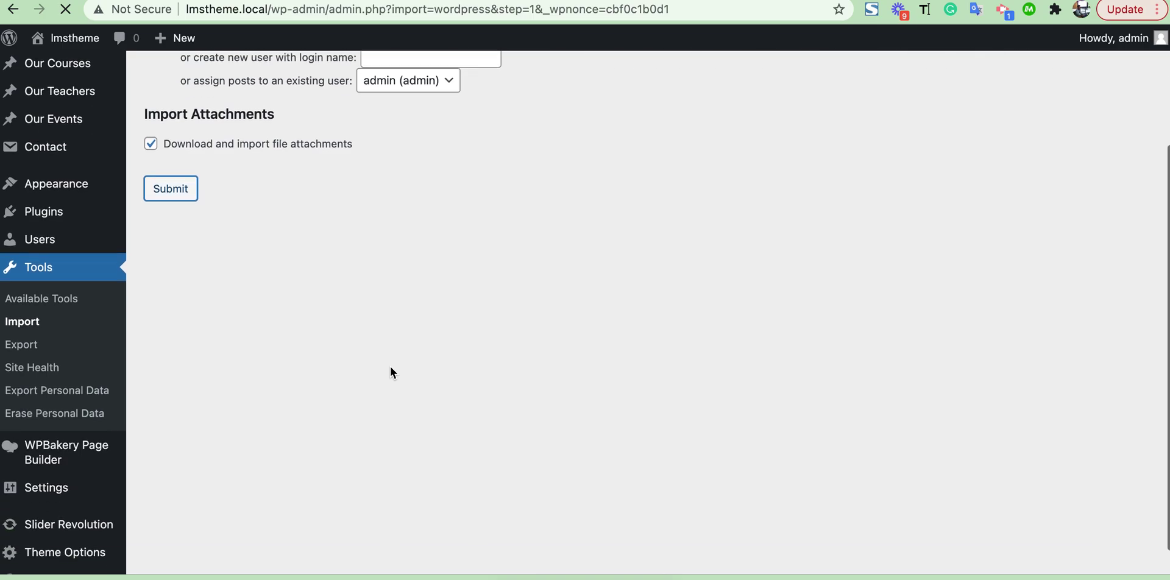
Wait for the import log to show 'All done. Have fun!', then return to the dashboard.
scroll(390, 367, "up", 4)
scroll(391, 368, "up", 1)
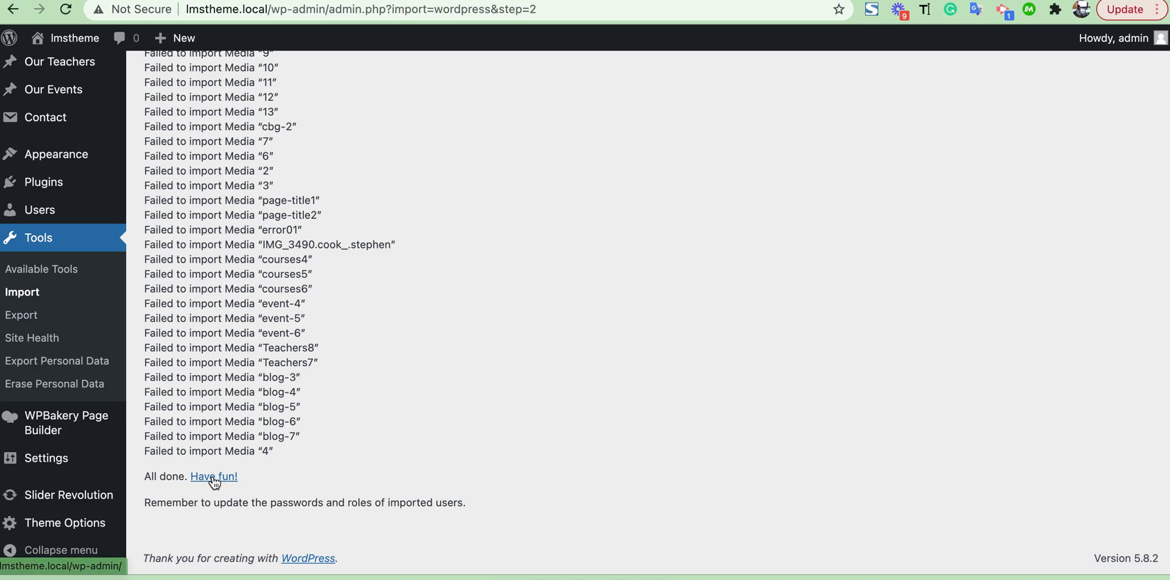
left_click(215, 479)
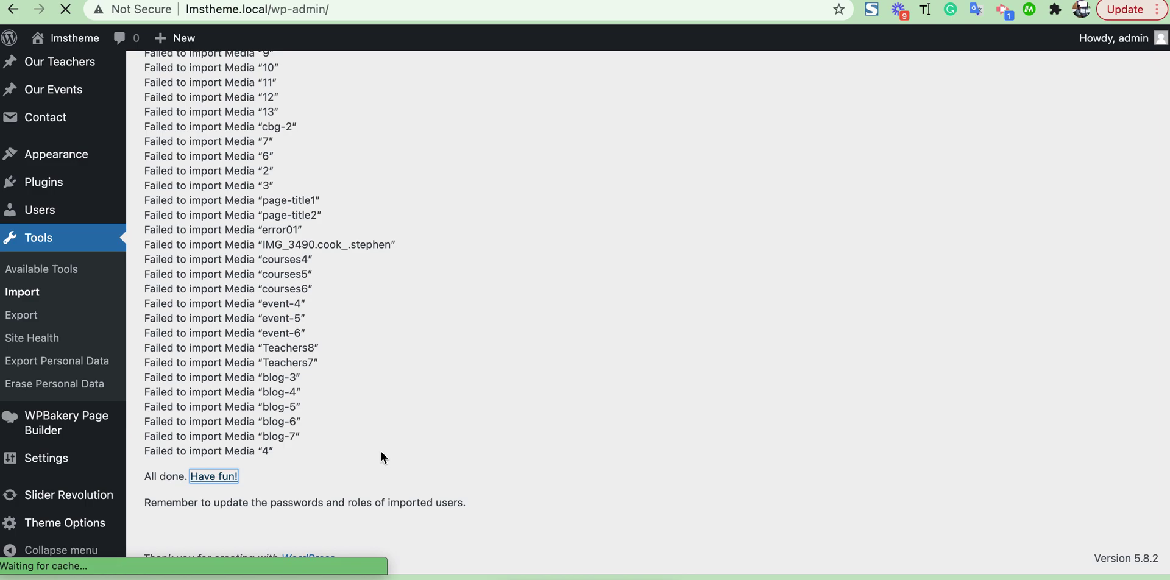
Check At a Glance lists 8 posts and 23 pages, then go to Slider Revolution.
scroll(193, 382, "down", 8)
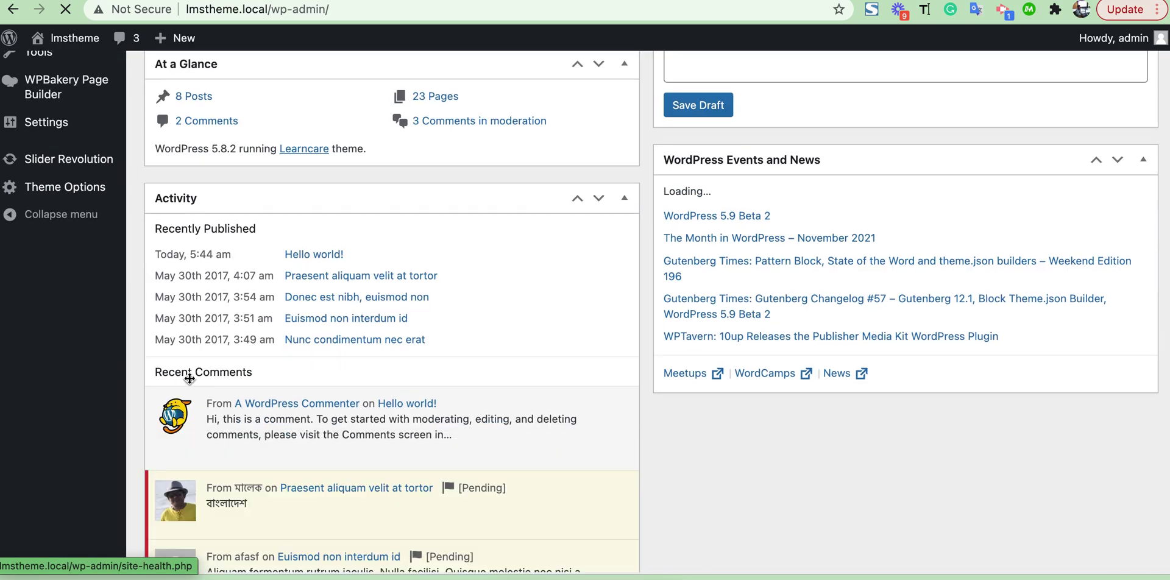
scroll(142, 376, "up", 5)
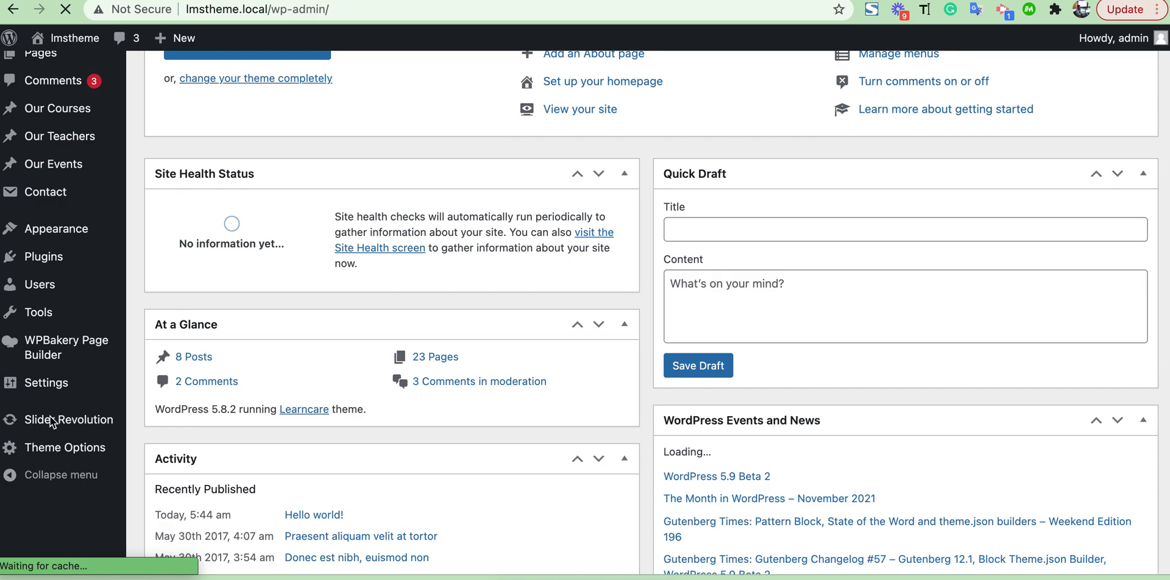
scroll(87, 458, "down", 2)
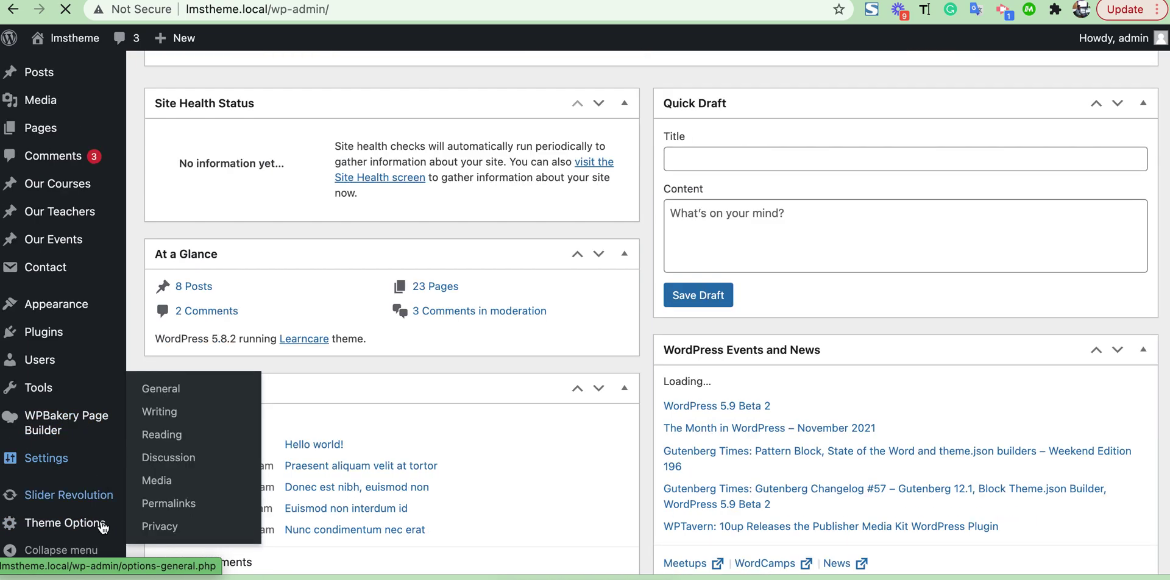
left_click(96, 497)
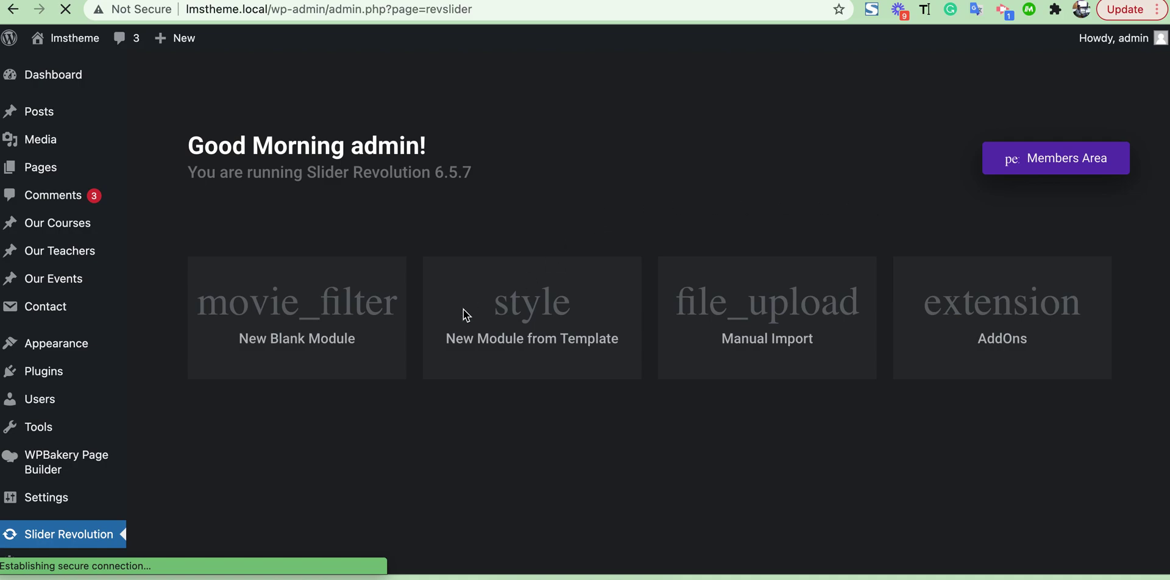
Launch Manual Import from the Slider Revolution Modules page.
scroll(426, 306, "down", 2)
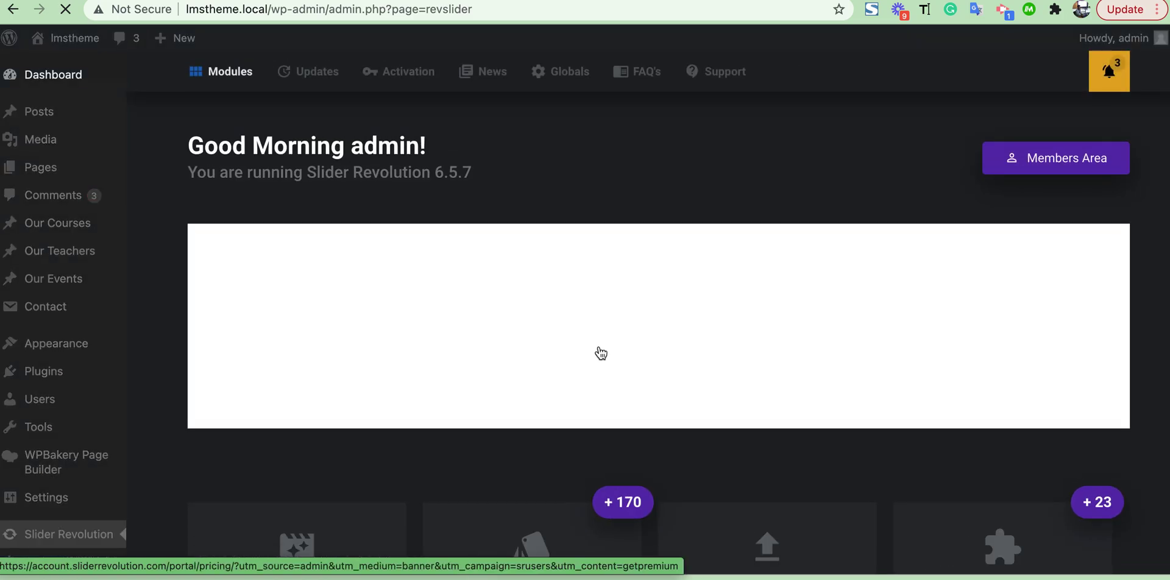
scroll(600, 353, "down", 4)
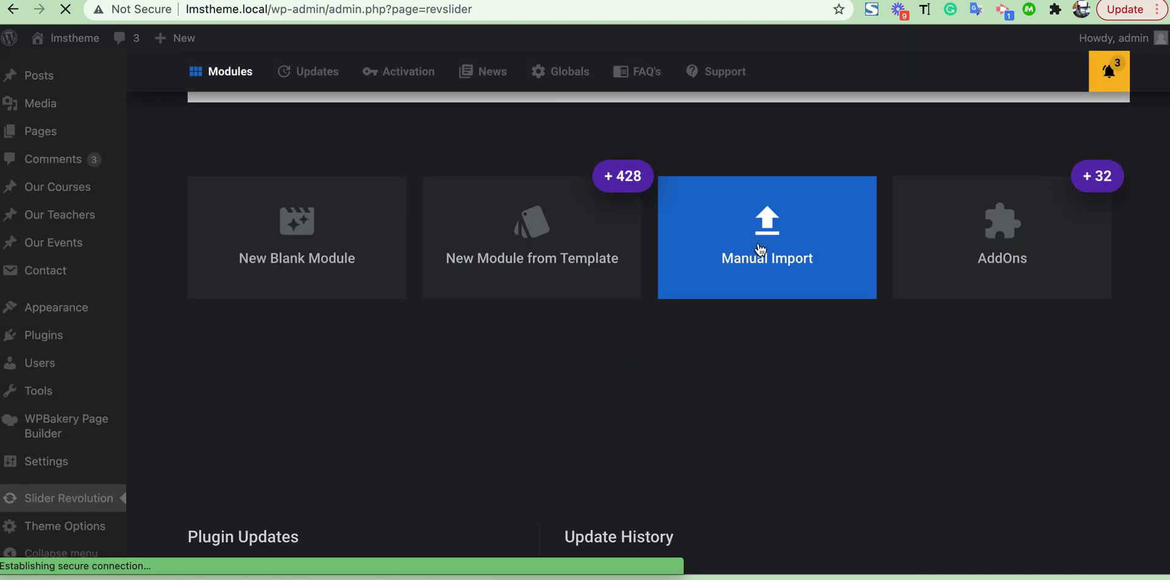
left_click(760, 247)
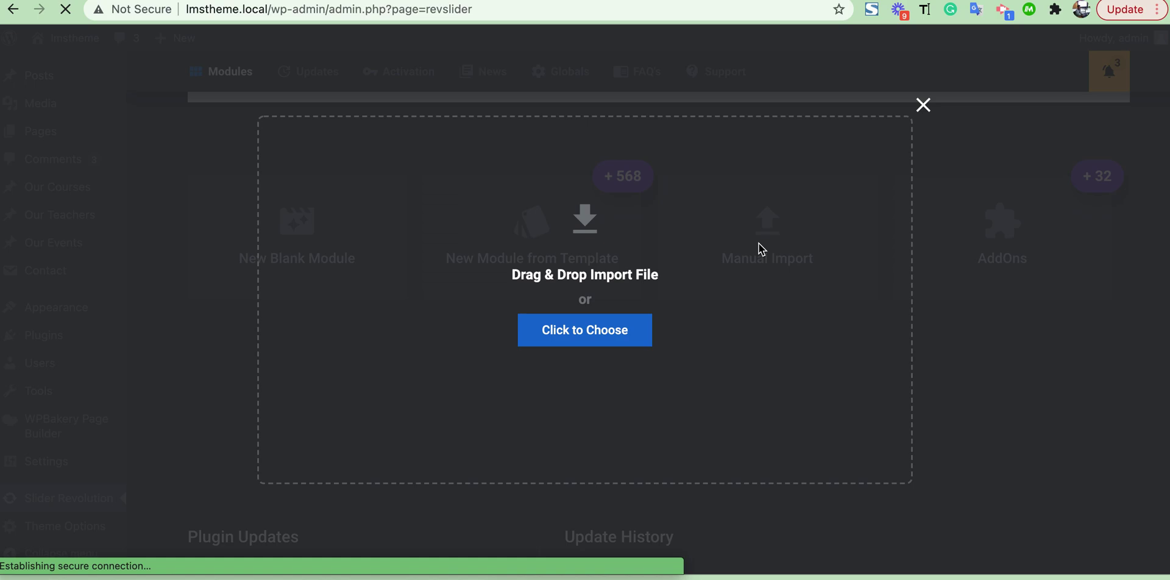
Choose highlight-carousel7.zip from Downloads/learncare-theme/rev-slider-demo as the slider to import.
left_click(619, 339)
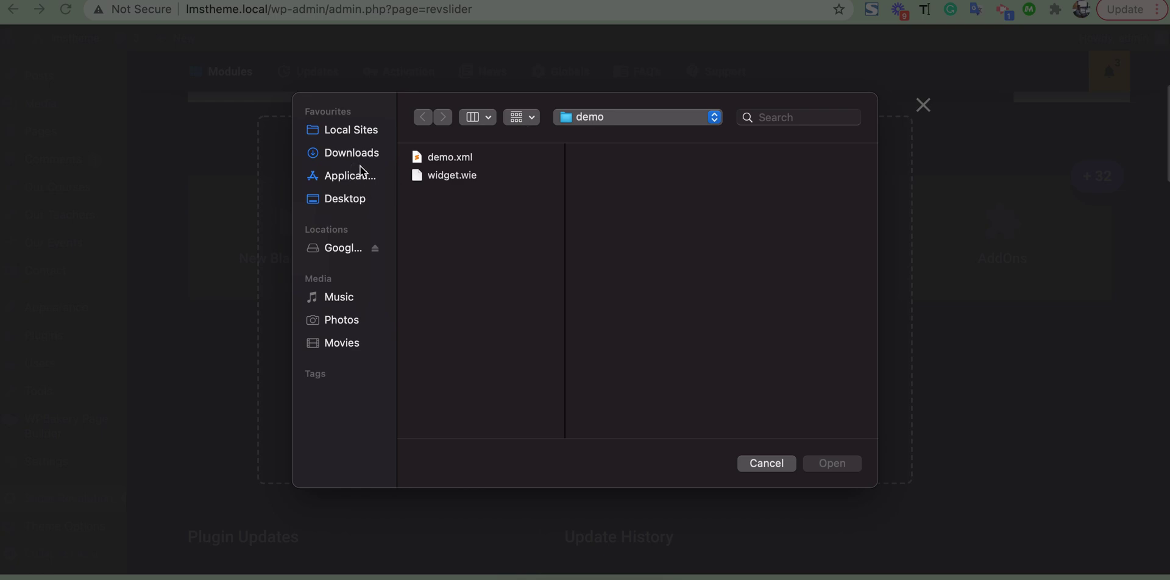
left_click(376, 152)
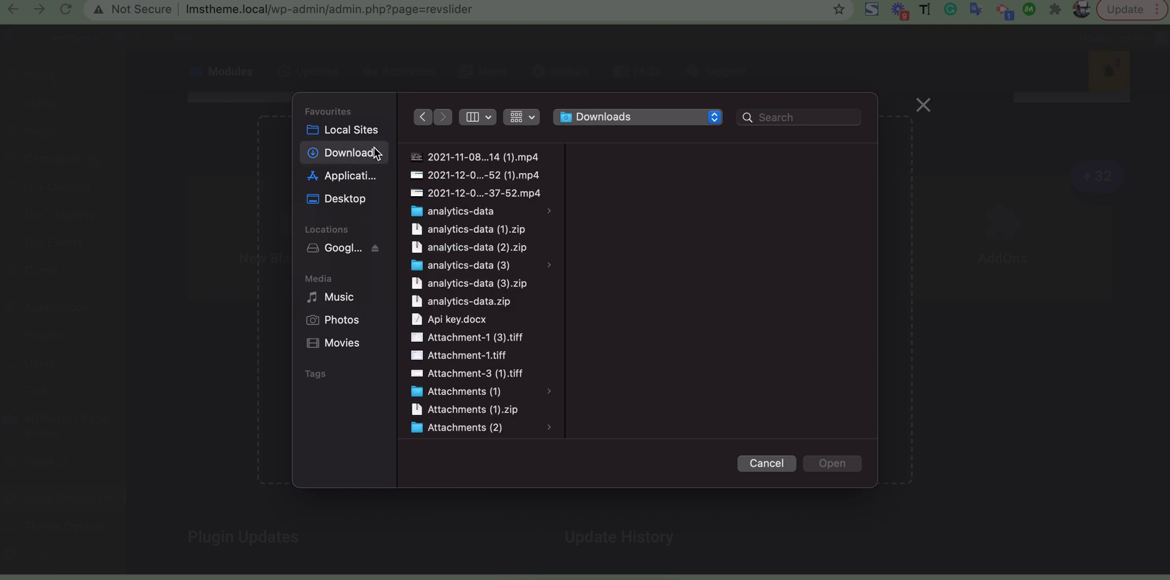
scroll(510, 390, "down", 5)
scroll(511, 392, "down", 10)
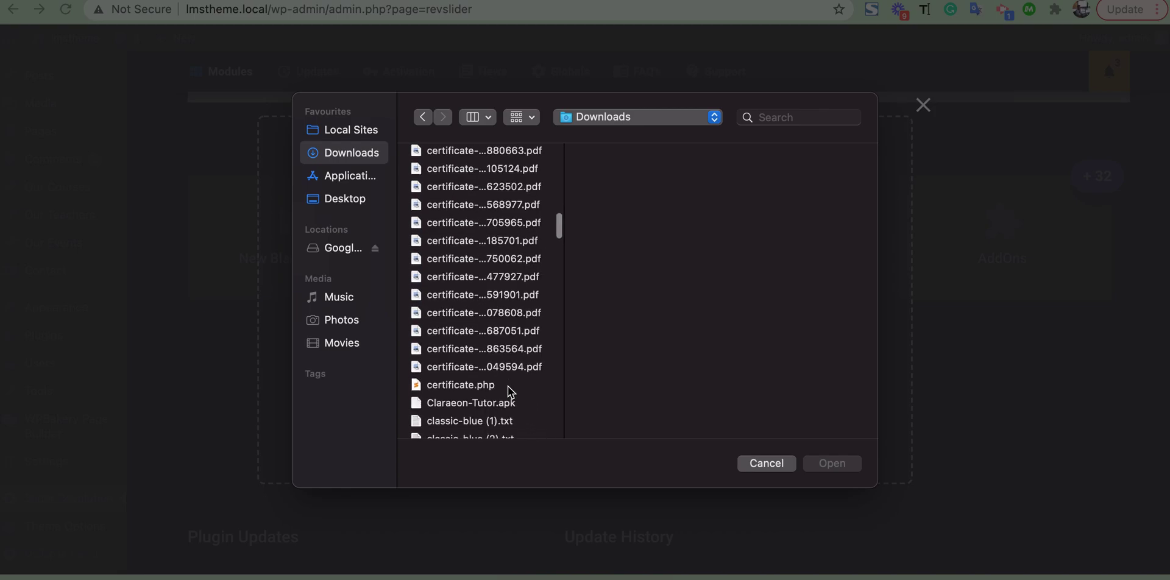
scroll(511, 391, "up", 8)
scroll(508, 386, "down", 15)
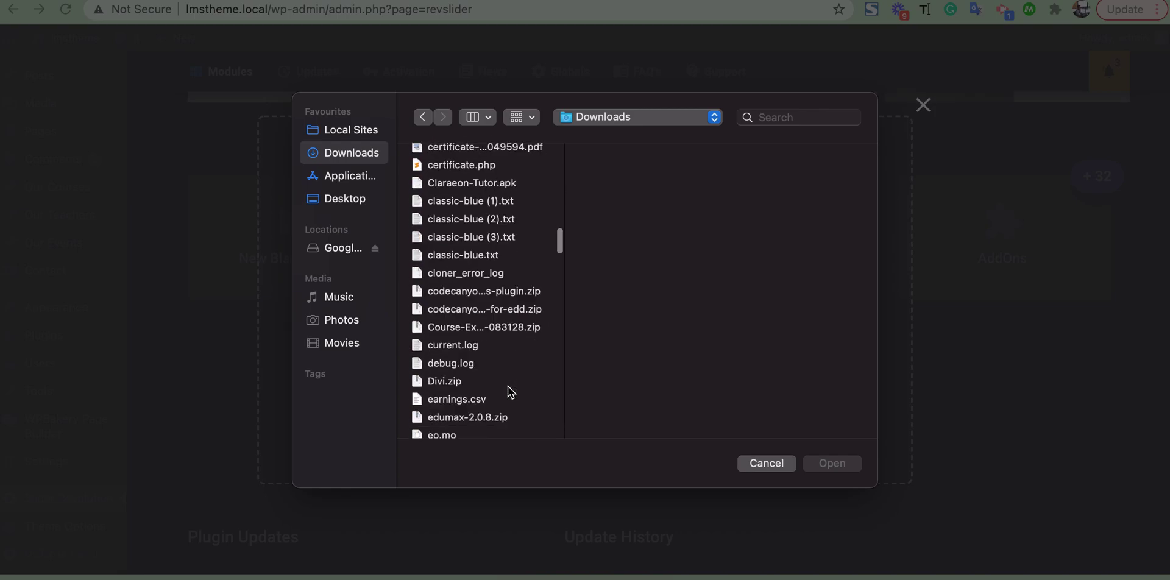
scroll(508, 391, "down", 15)
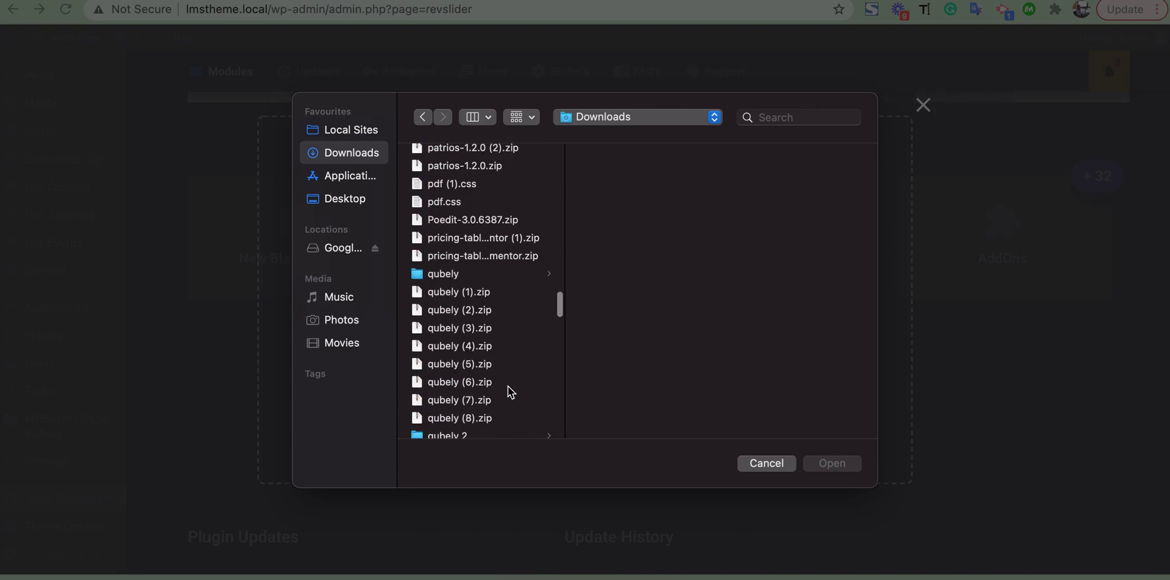
scroll(511, 394, "down", 12)
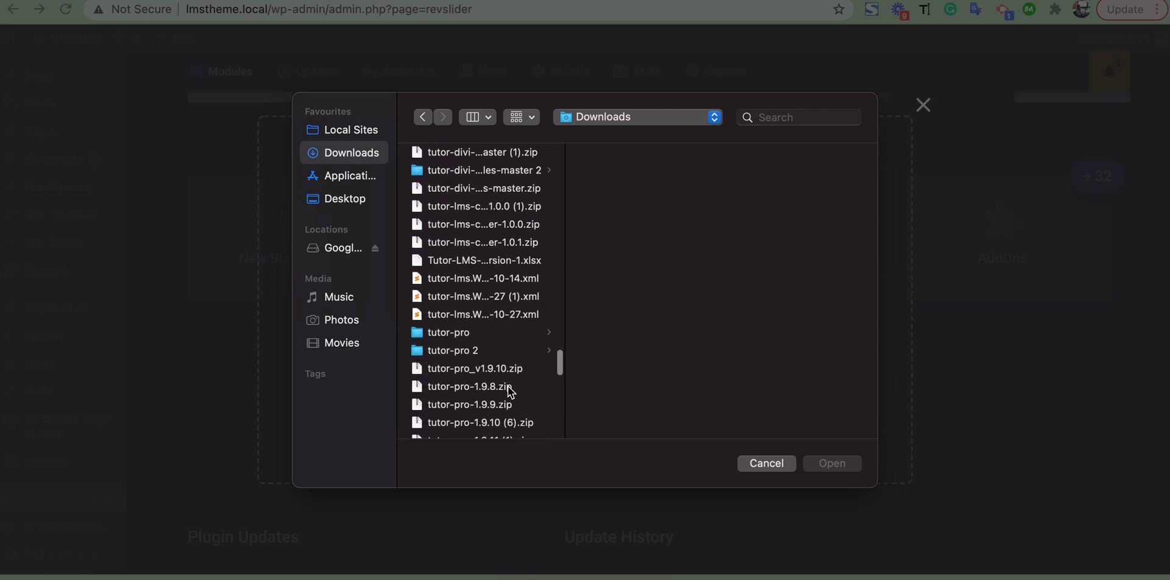
type("learncare")
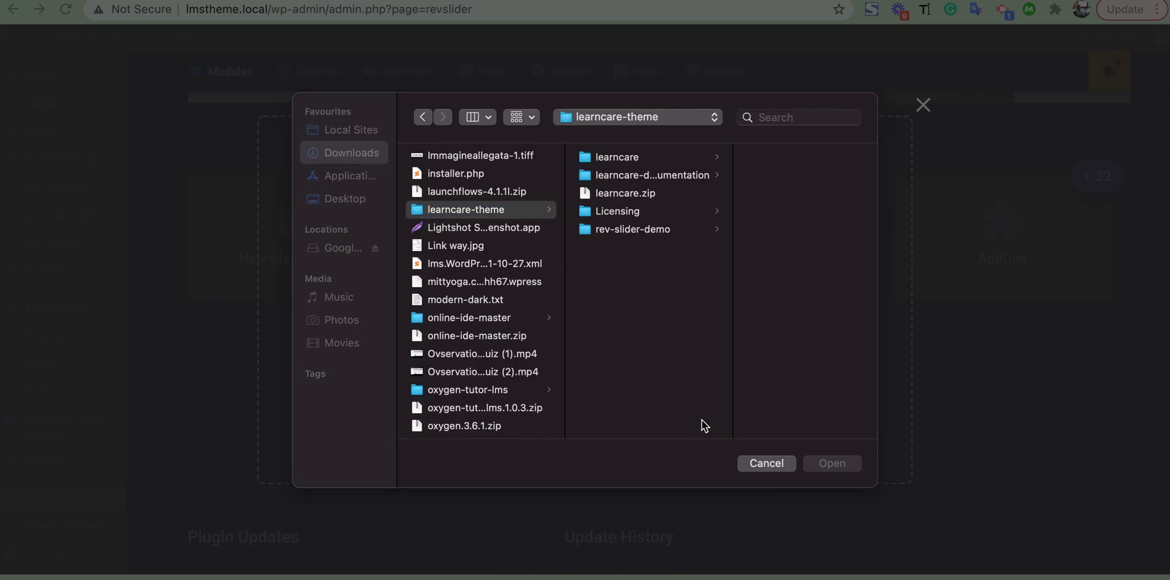
left_click(662, 230)
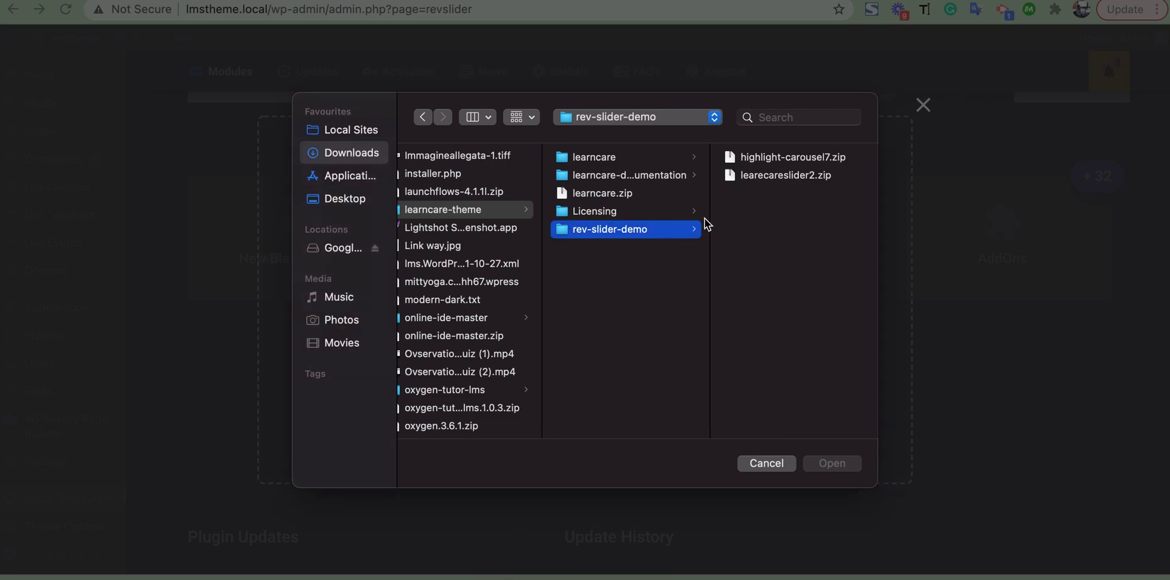
left_click(785, 157)
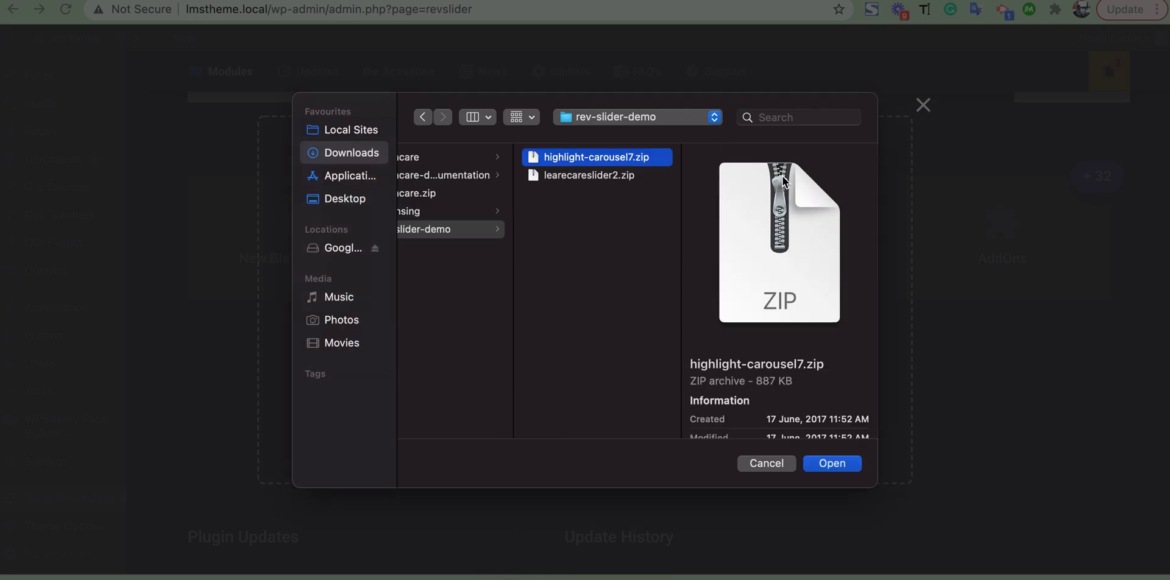
left_click(833, 464)
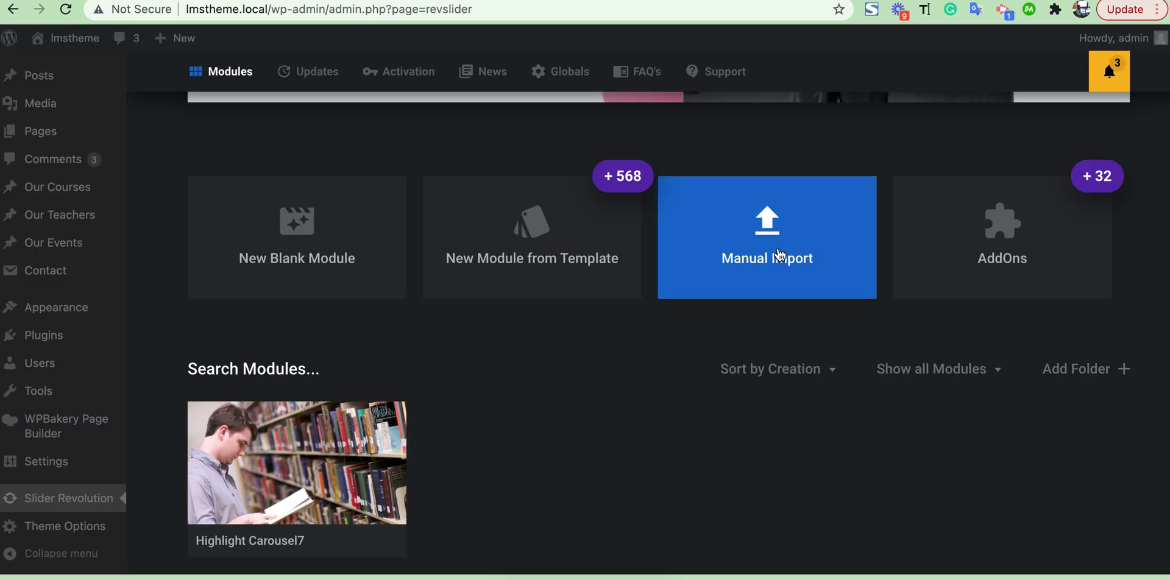
Reopen Manual Import once Highlight Carousel7 finishes importing.
left_click(780, 253)
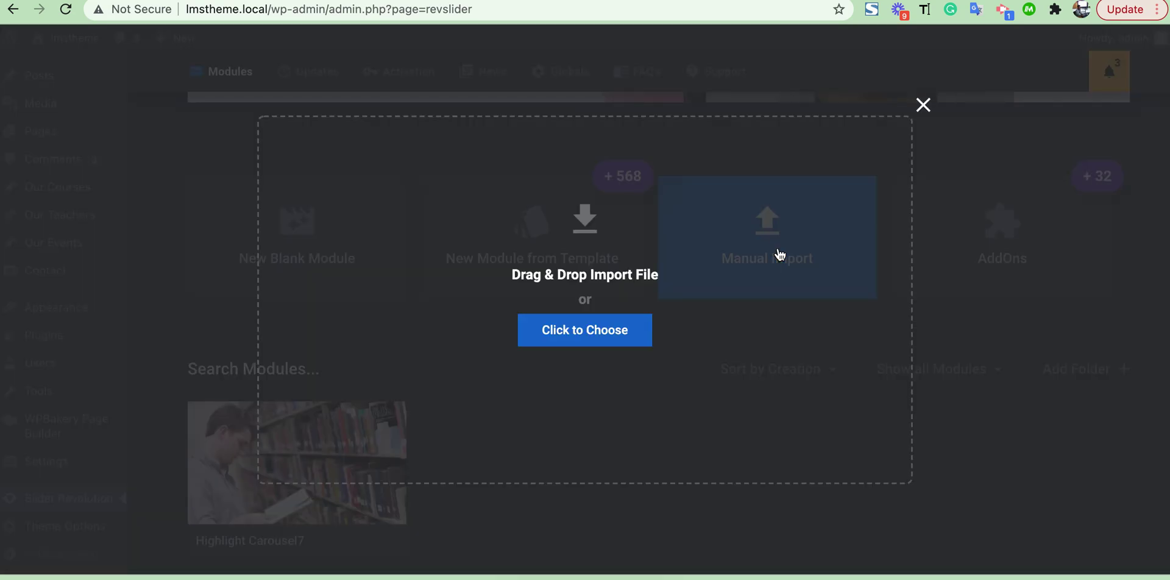
Import learecareslider2.zip from rev-slider-demo as the second slider module.
left_click(604, 337)
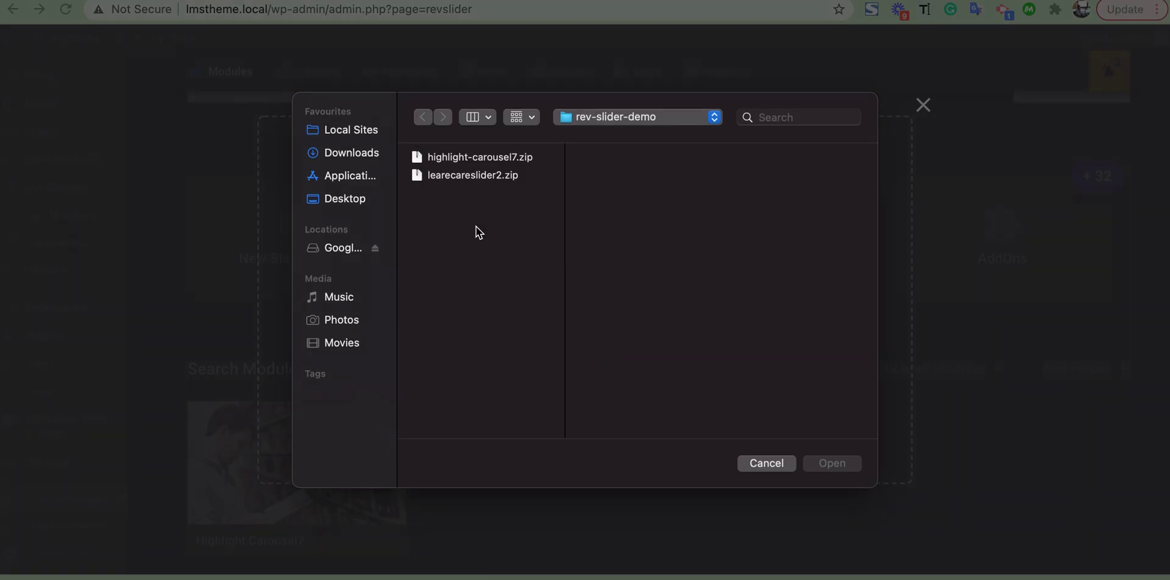
left_click(520, 187)
left_click(829, 465)
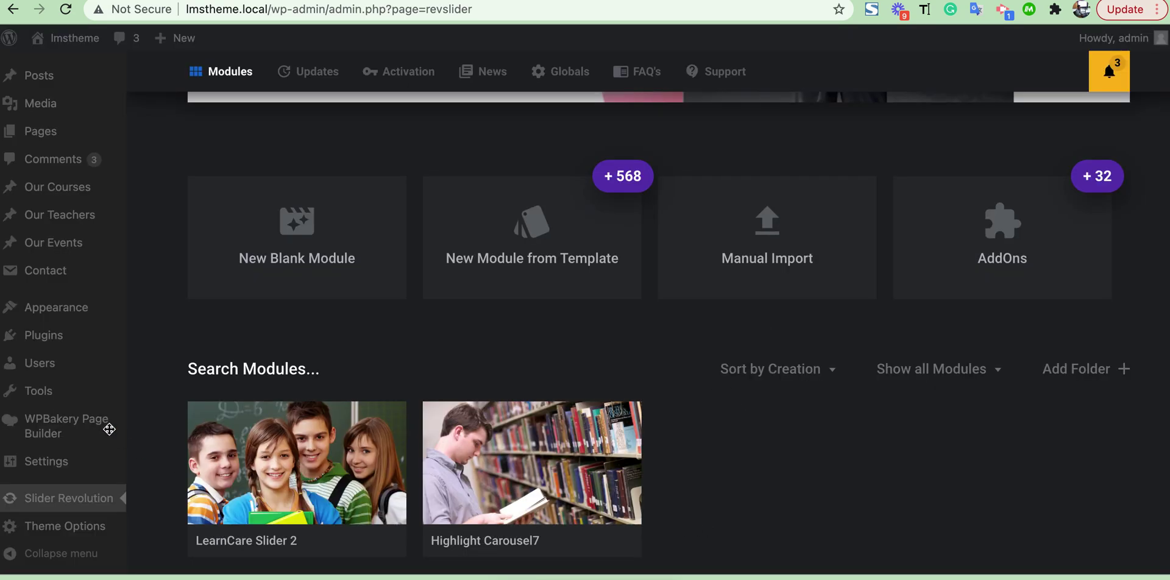
scroll(147, 352, "down", 5)
scroll(146, 352, "up", 2)
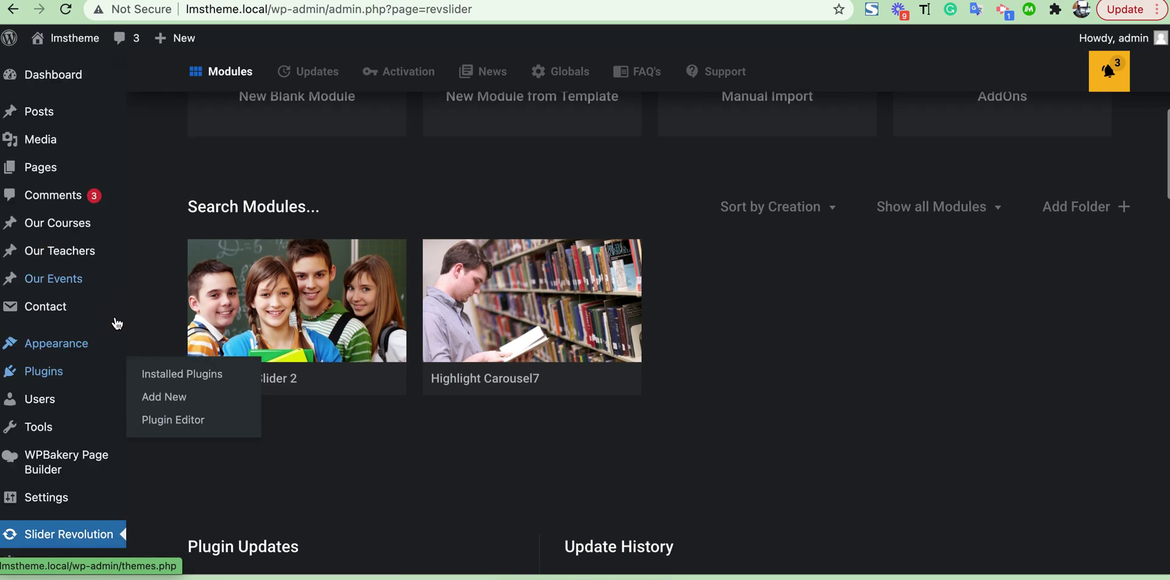
Search Add Plugins for 'widget export import', then install and activate Widget Importer & Exporter.
mouse_move(78, 375)
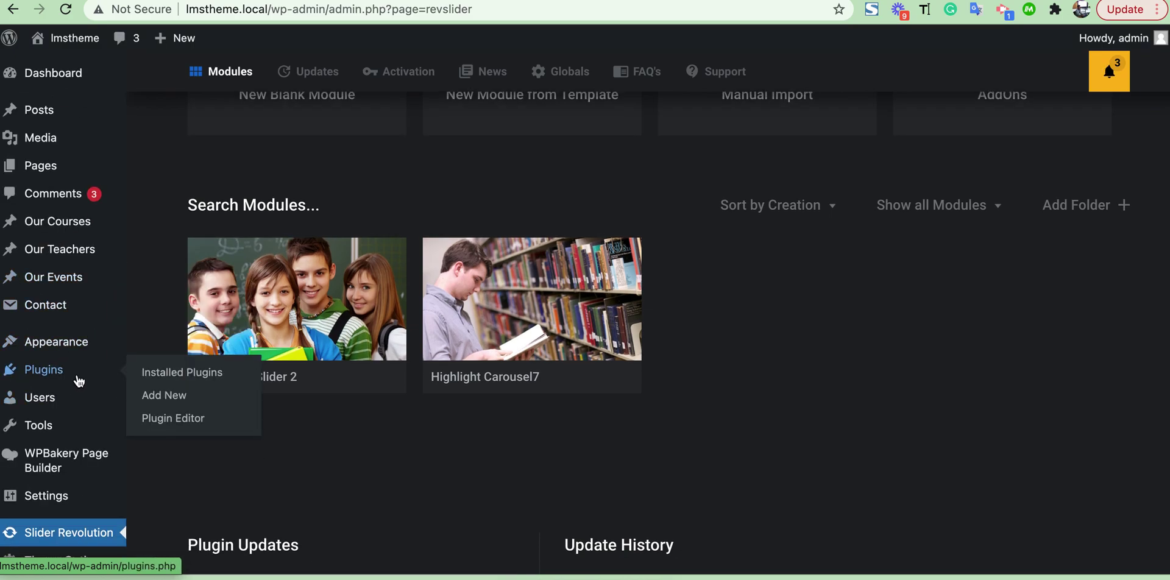
left_click(164, 396)
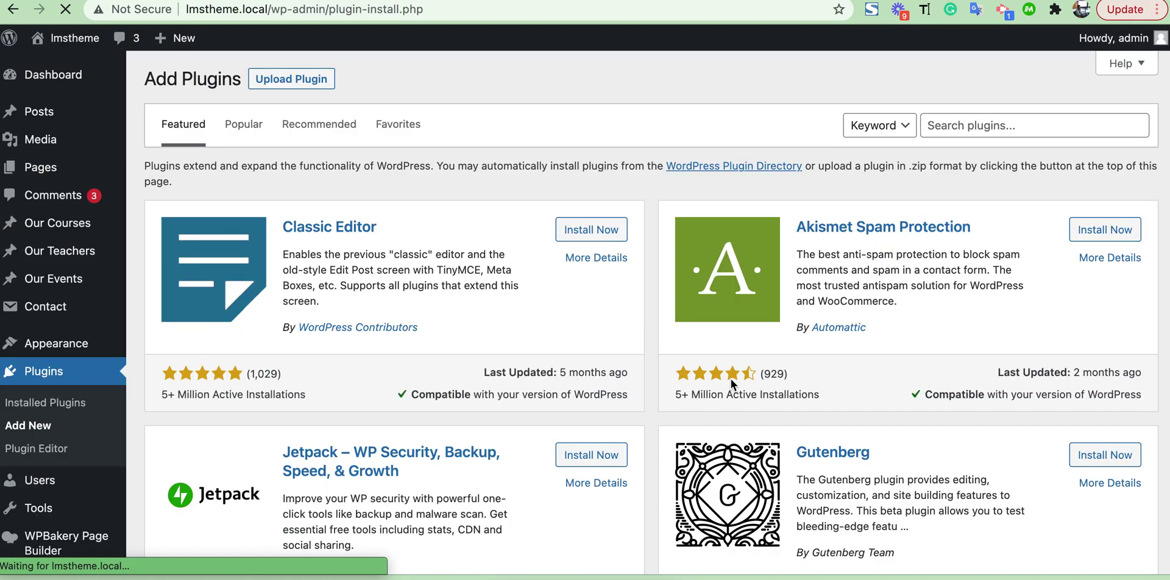
left_click(974, 120)
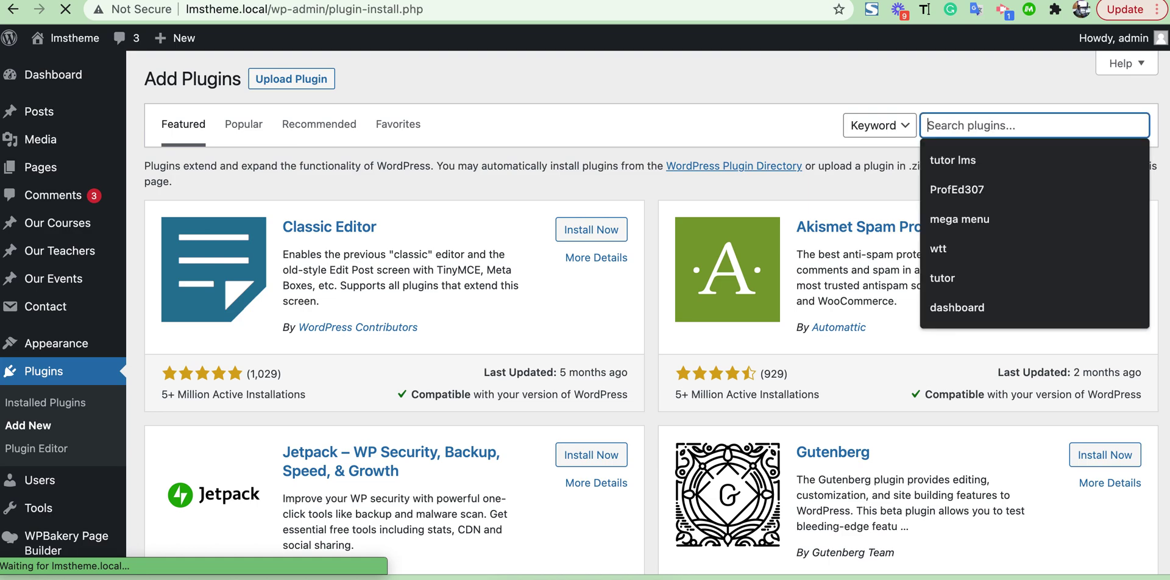
type("widget expor")
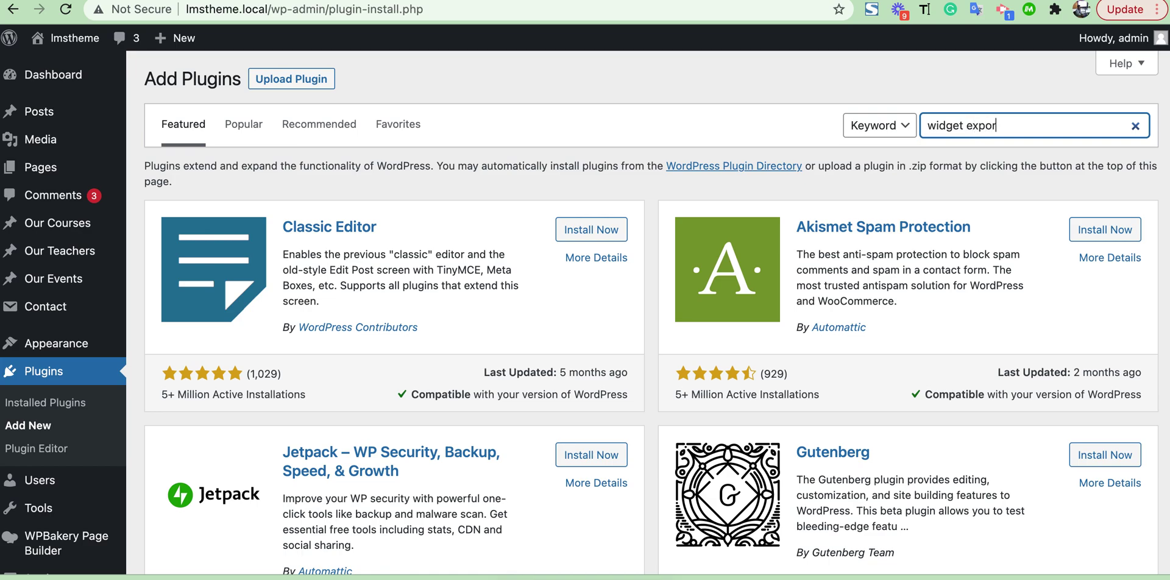
type("t import")
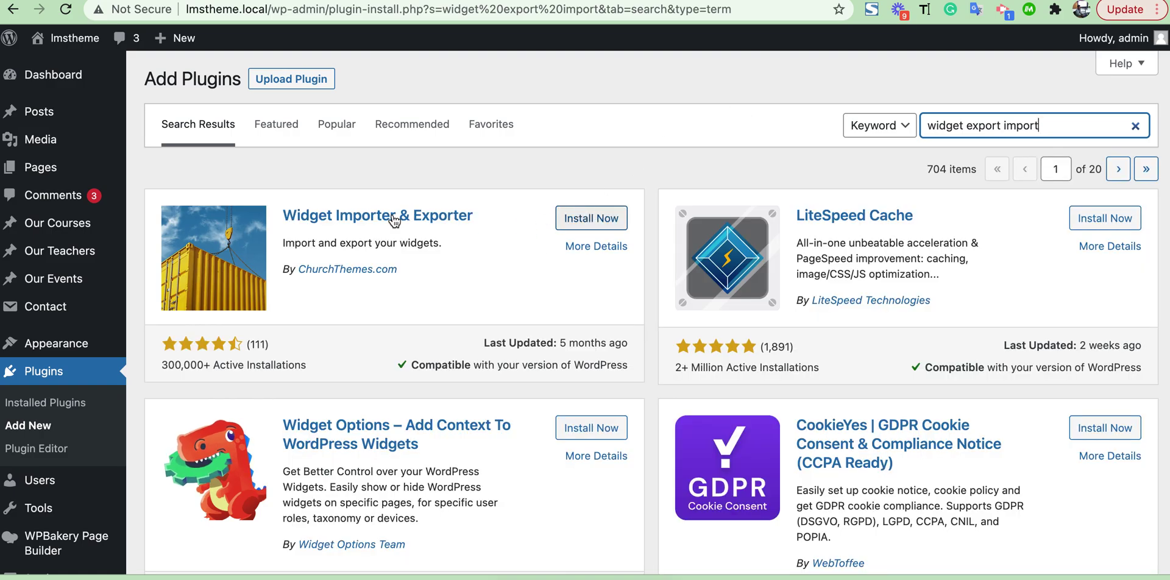
left_click(568, 218)
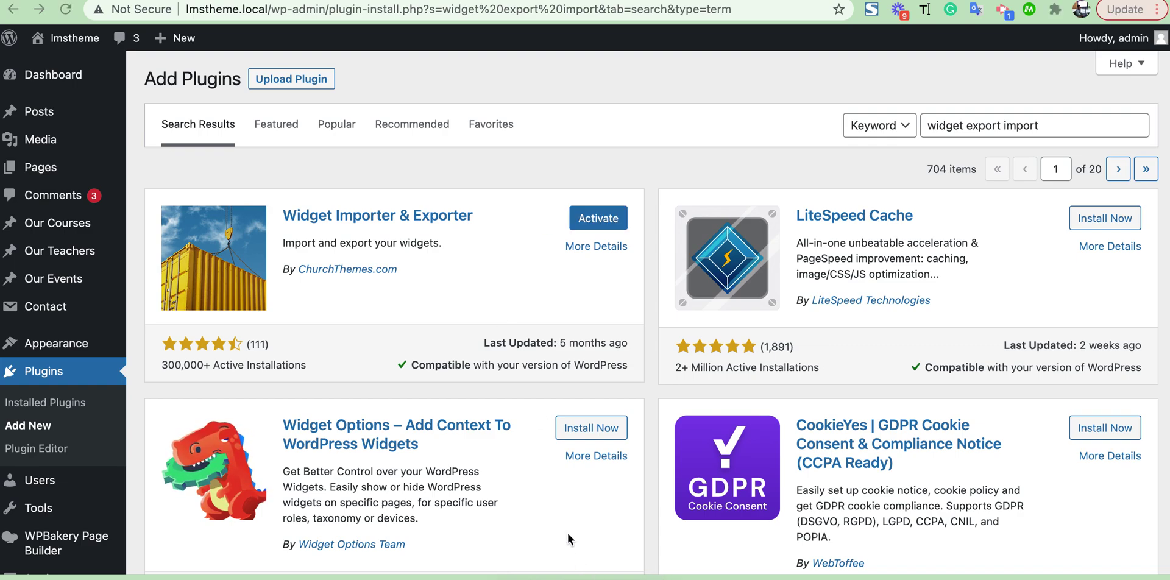
left_click(586, 225)
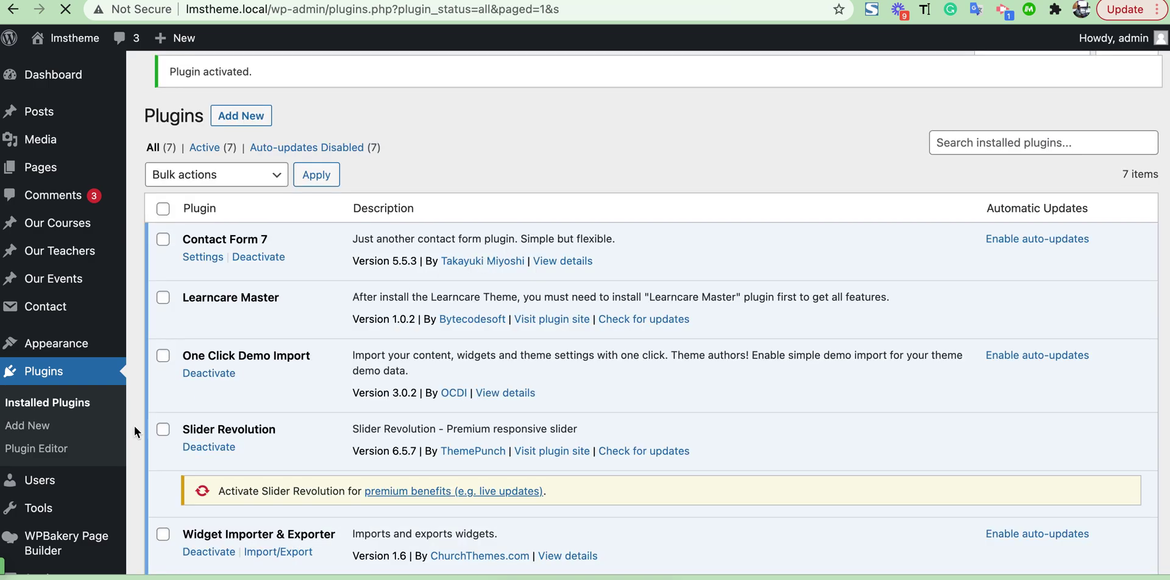
Go to Tools > Widget Importer & Exporter and open the file chooser to pick a .wie widget file.
scroll(116, 471, "down", 5)
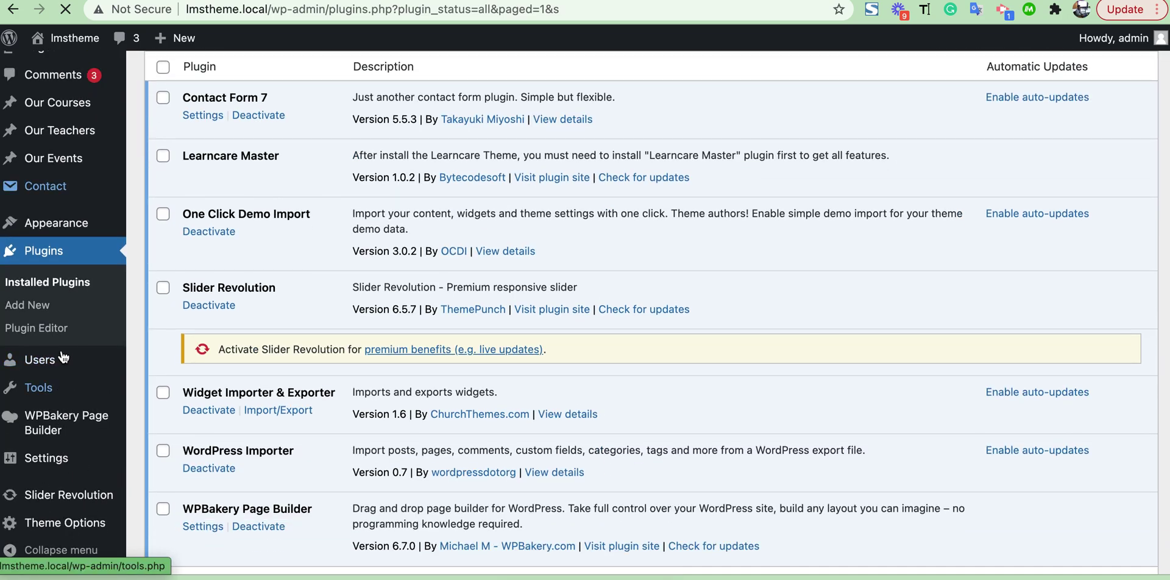
mouse_move(65, 390)
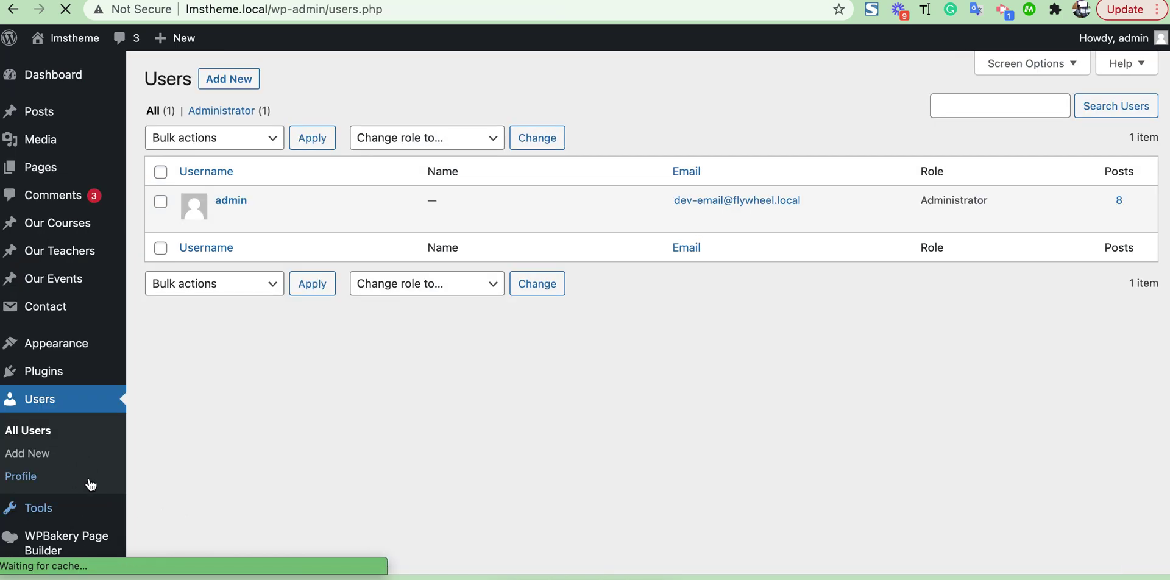
scroll(91, 485, "down", 1)
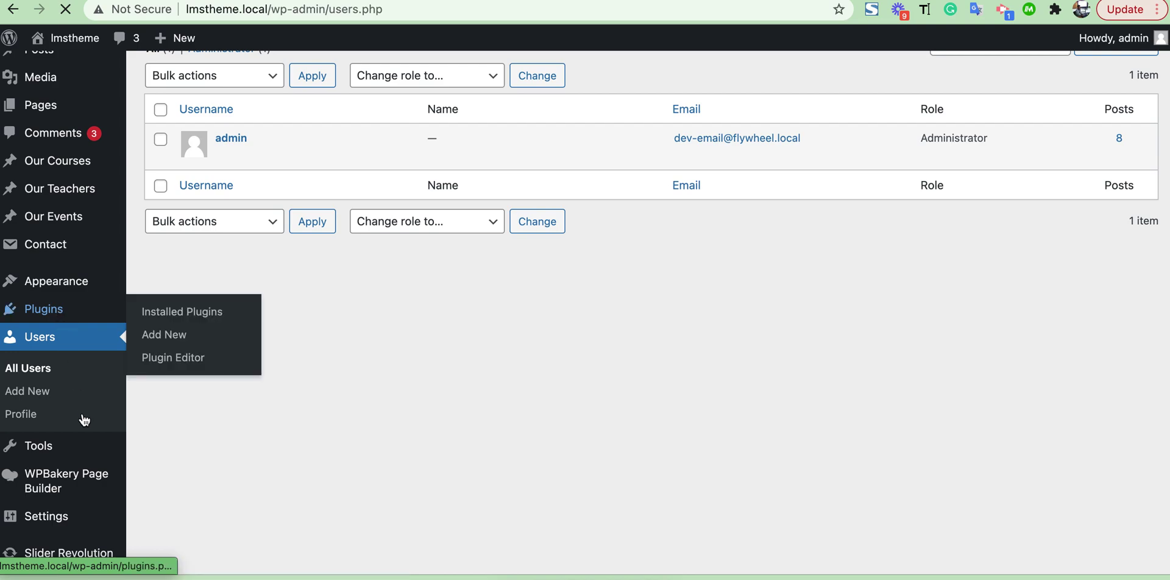
mouse_move(79, 451)
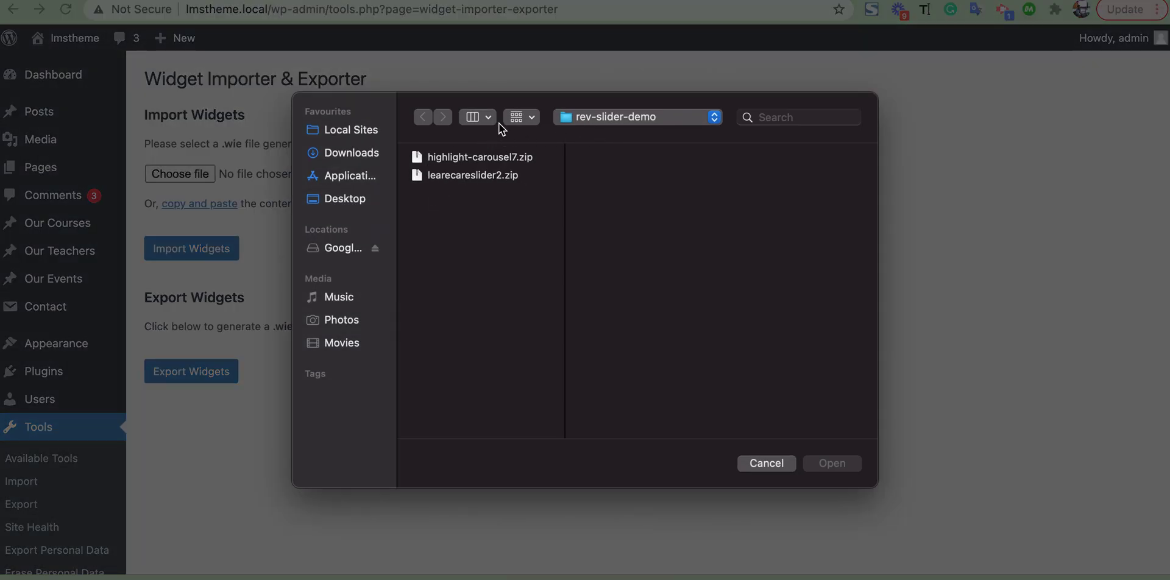
Select widget.wie from learncare-theme > learncare > inc > demo as the file to upload.
left_click(532, 119)
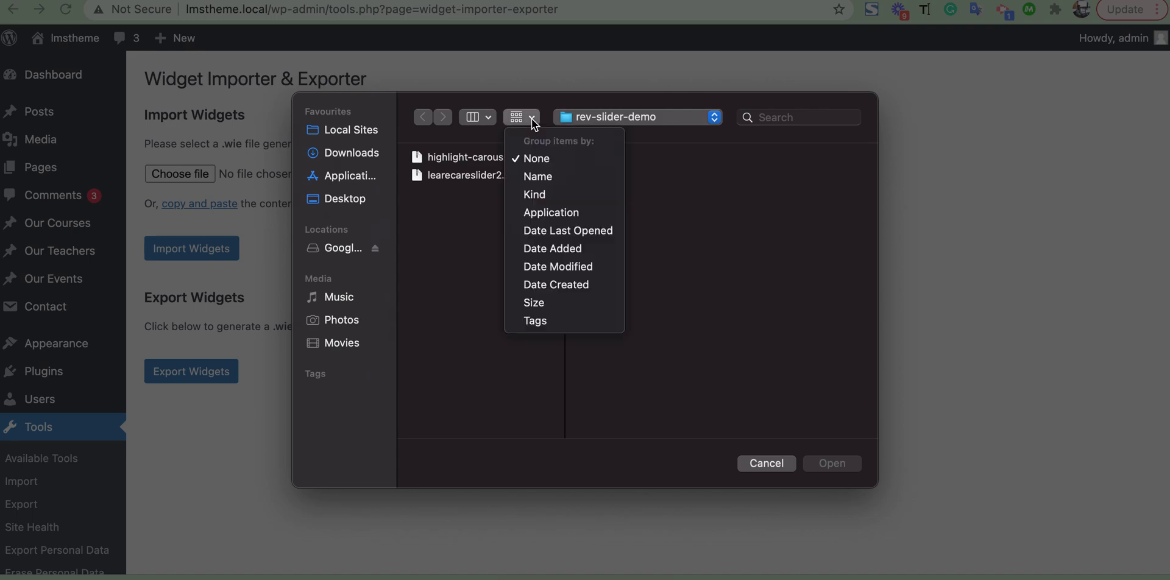
left_click(479, 239)
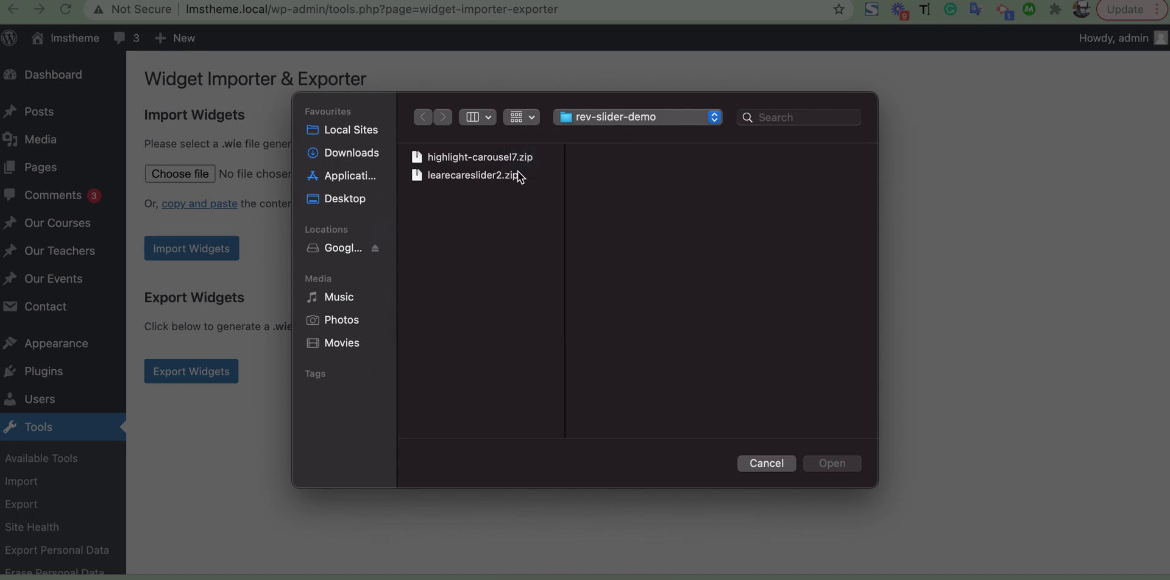
left_click(713, 119)
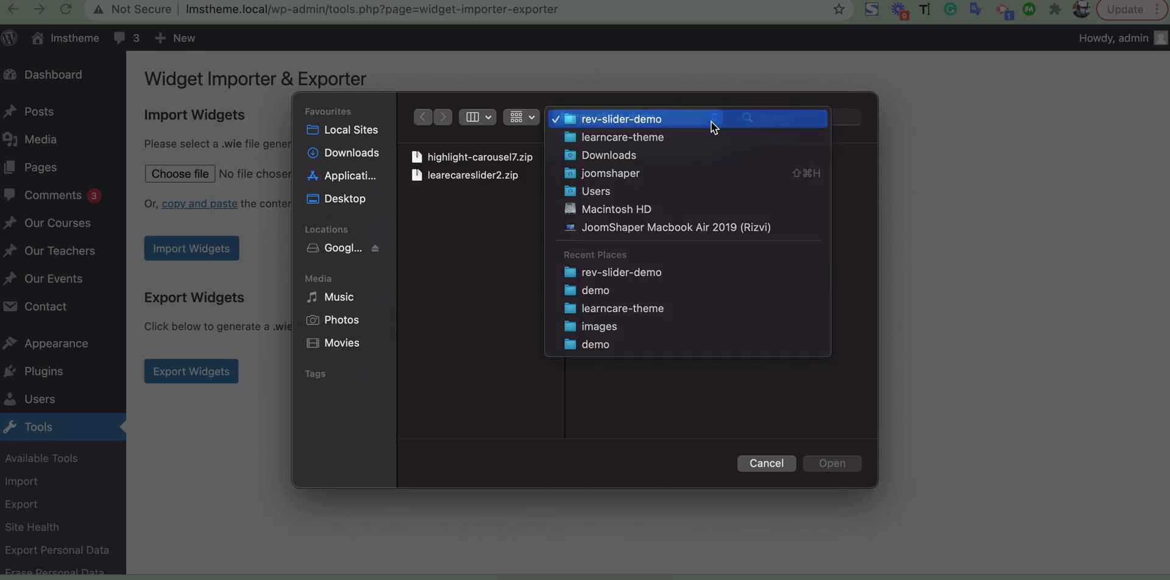
left_click(647, 142)
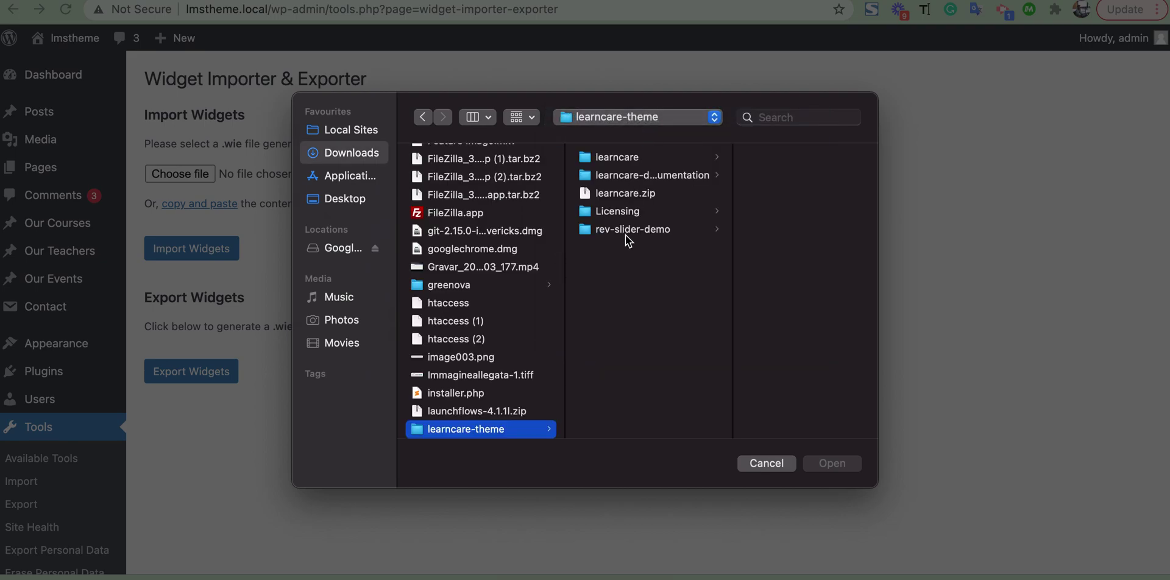
left_click(645, 158)
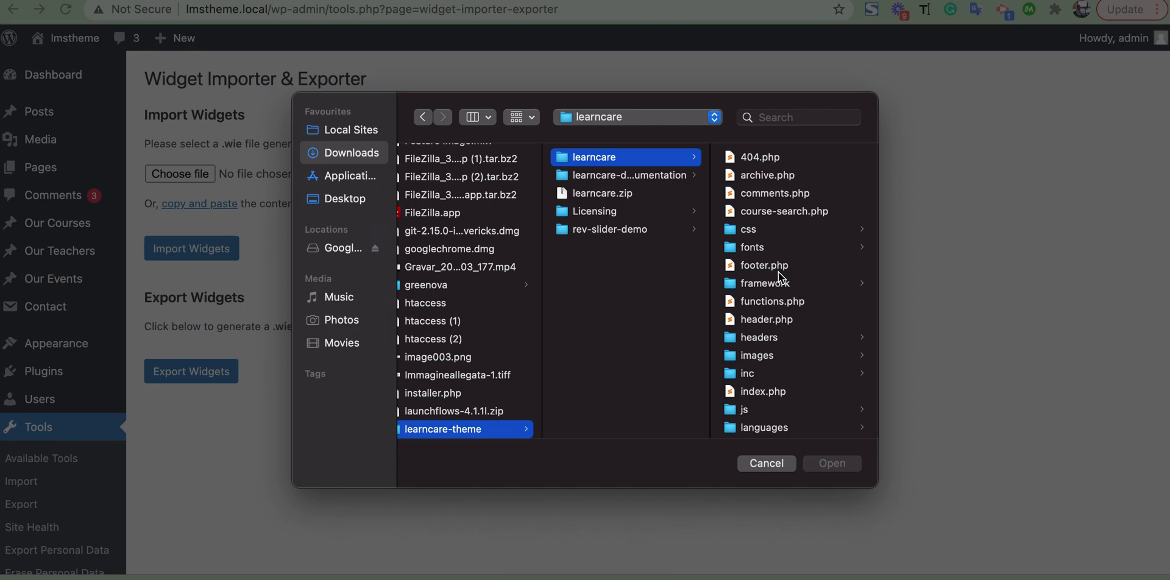
left_click(763, 374)
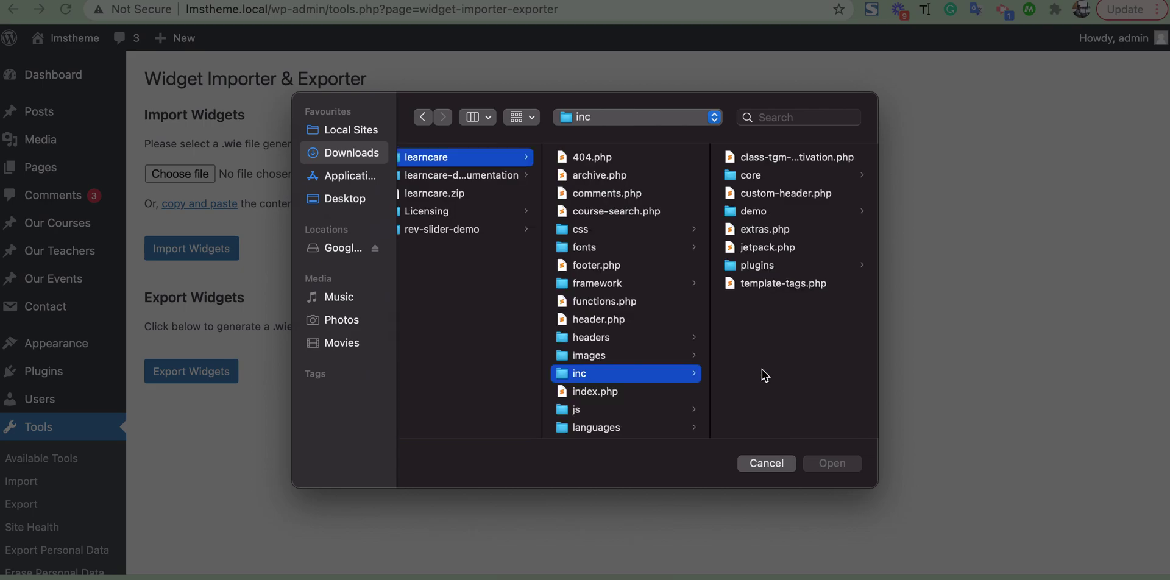
left_click(773, 212)
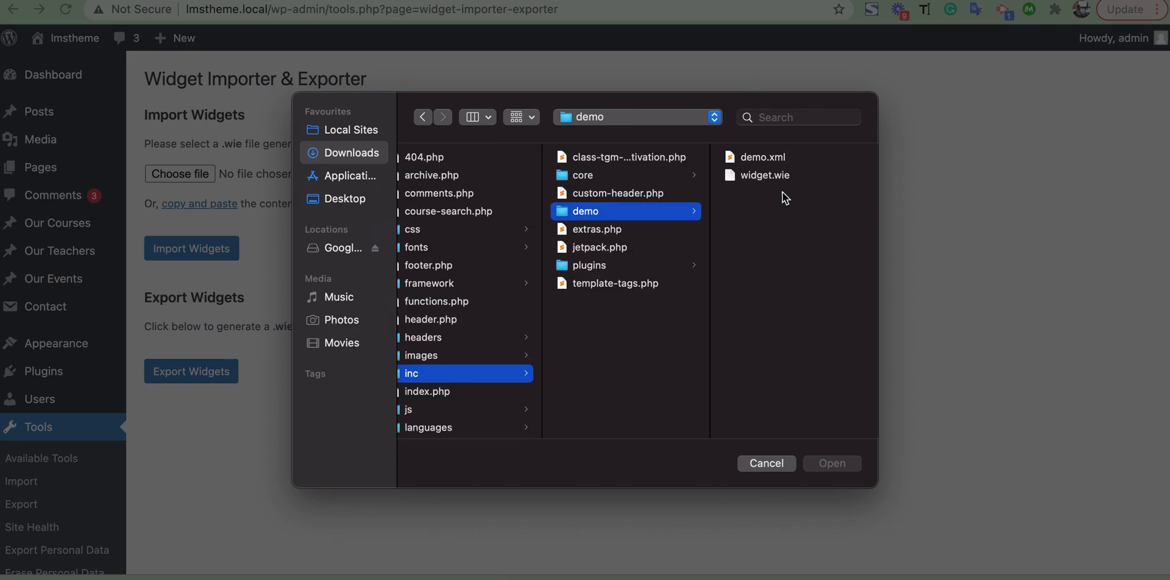
left_click(766, 176)
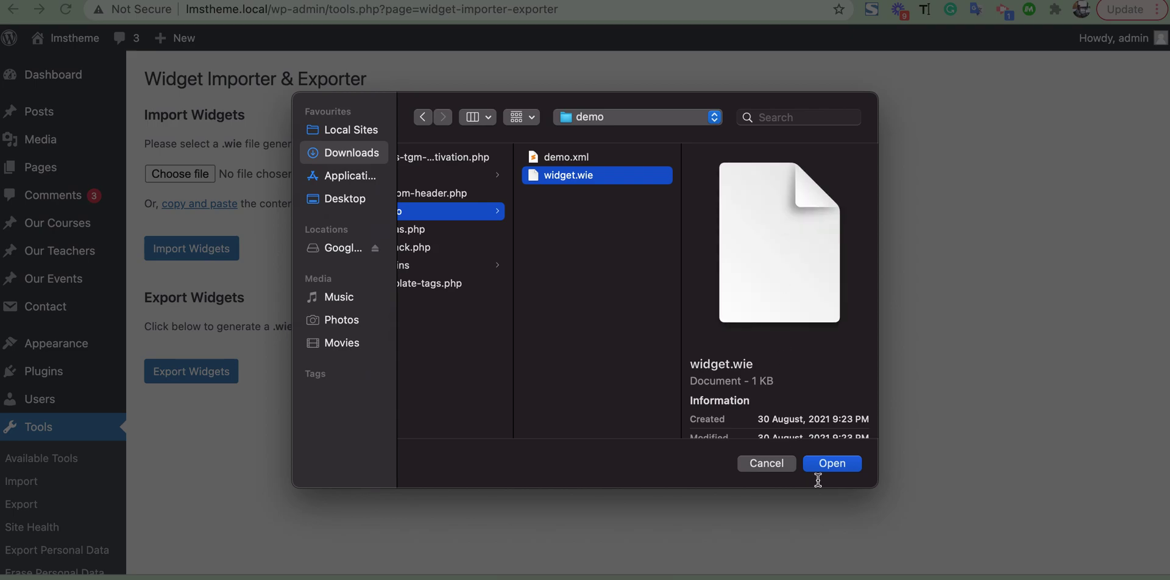
left_click(830, 465)
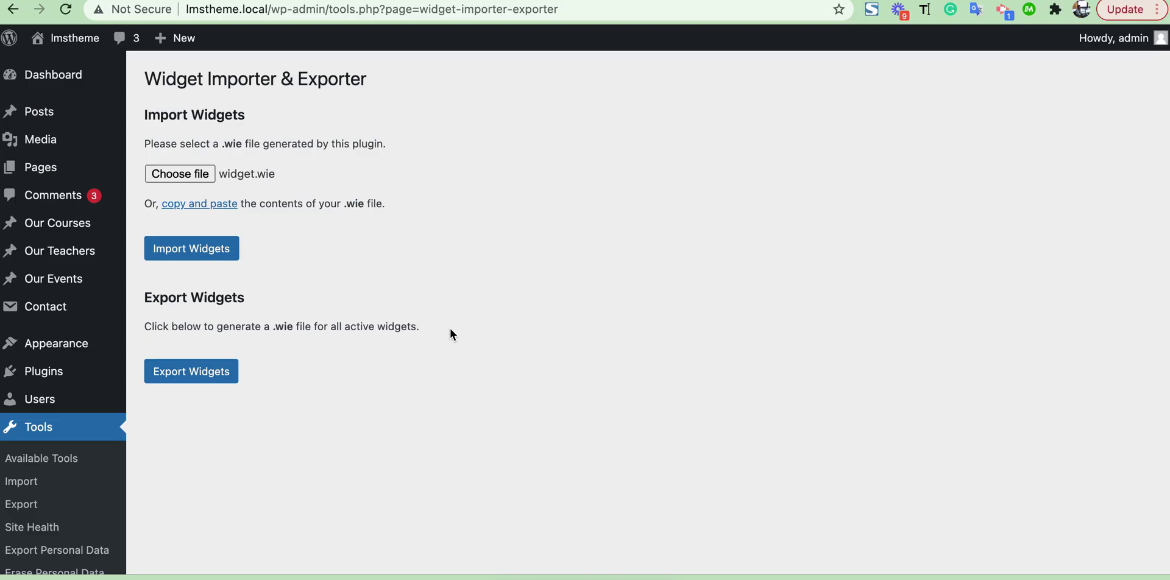
Import the widgets from widget.wie, adding the Right Sidebar widgets.
left_click(220, 244)
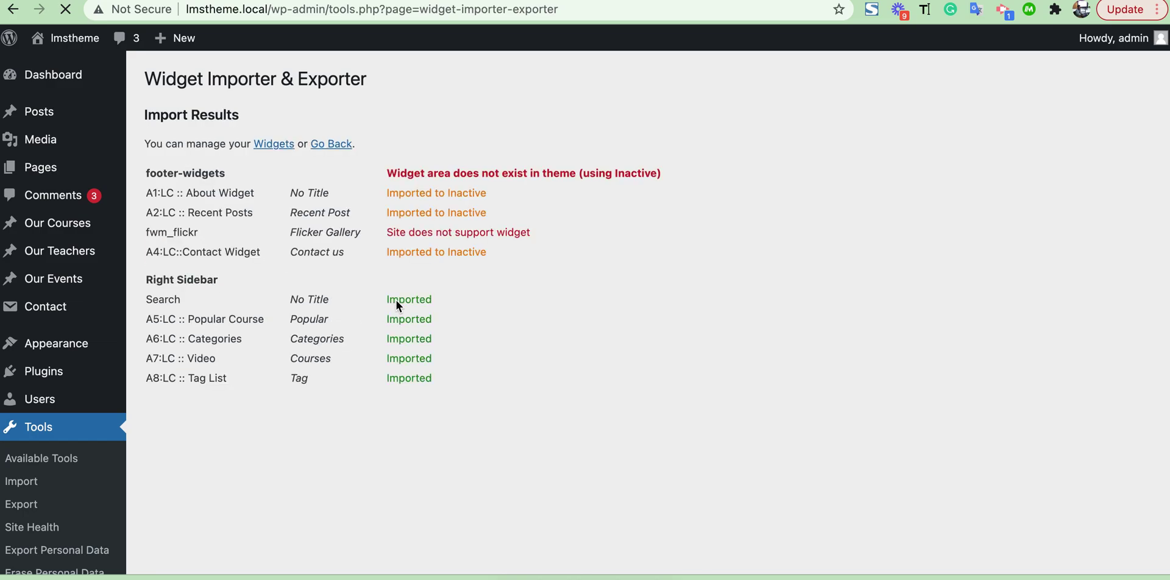
scroll(510, 360, "down", 5)
scroll(510, 360, "up", 5)
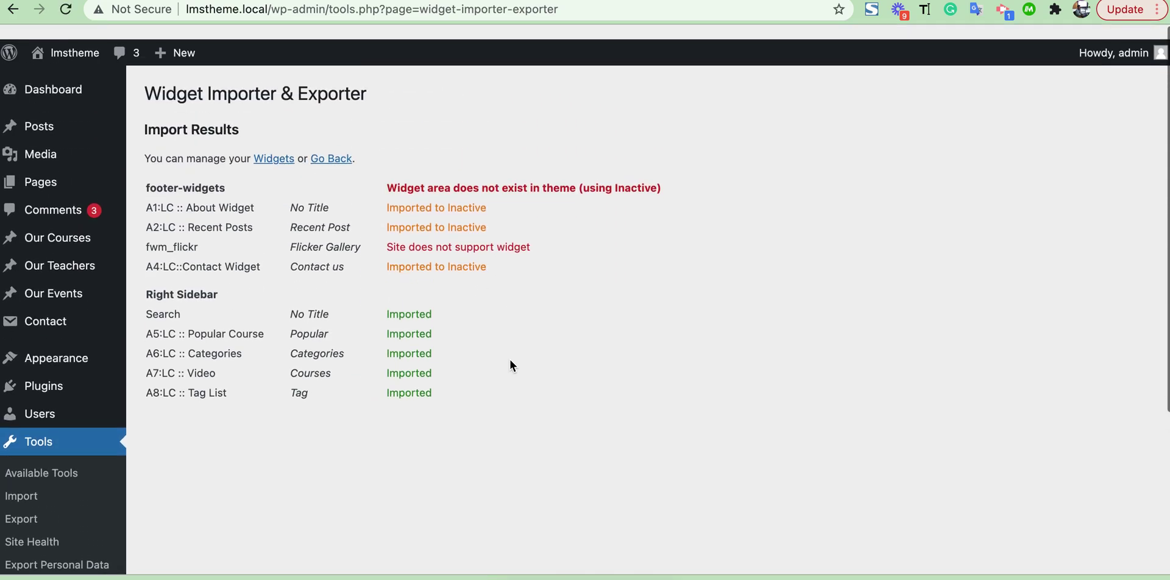
scroll(510, 360, "down", 6)
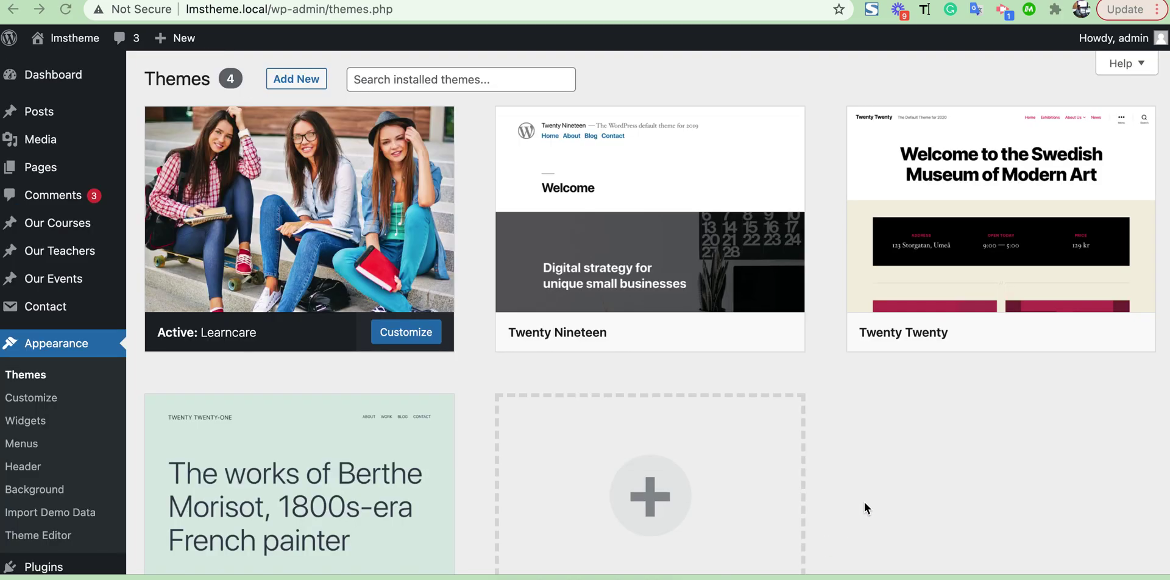
Go to Appearance > Import Demo Data to reach the Learncare One Click Demo Import page.
scroll(865, 502, "down", 2)
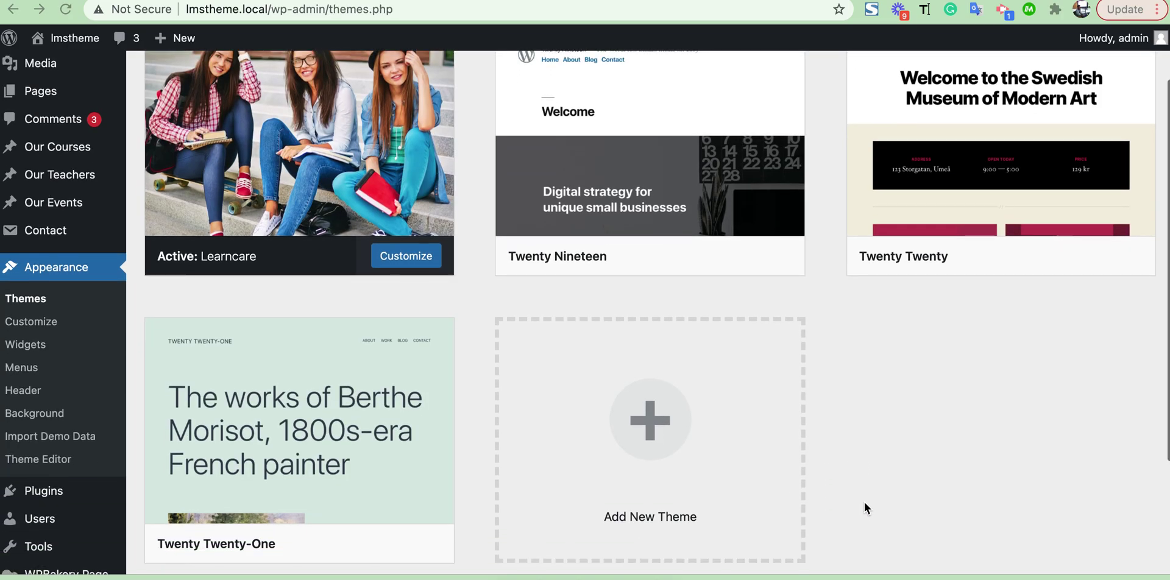
left_click(52, 444)
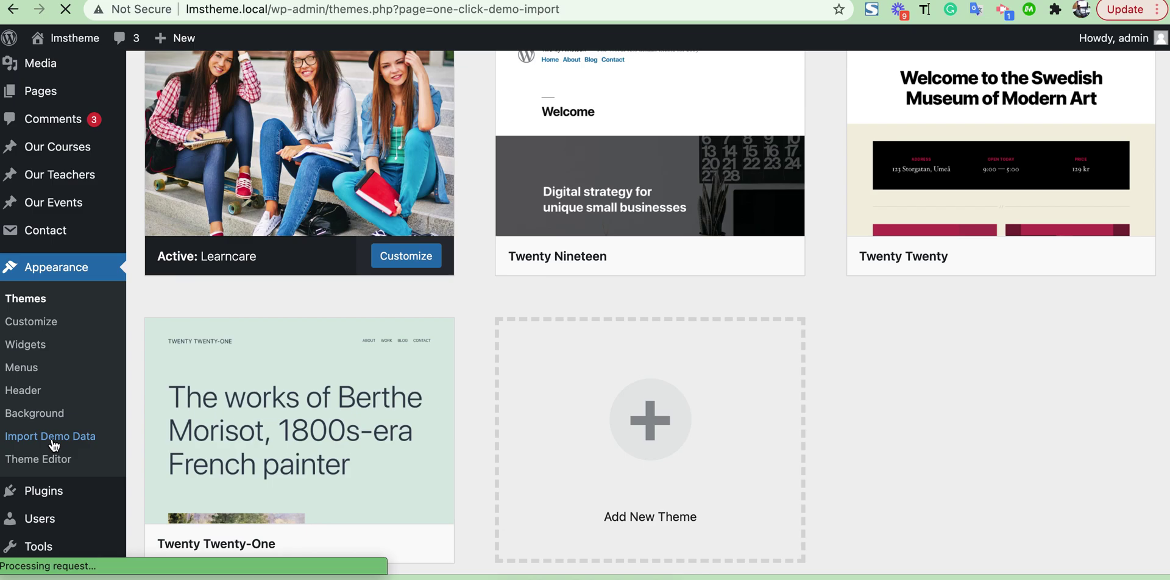
scroll(722, 361, "down", 3)
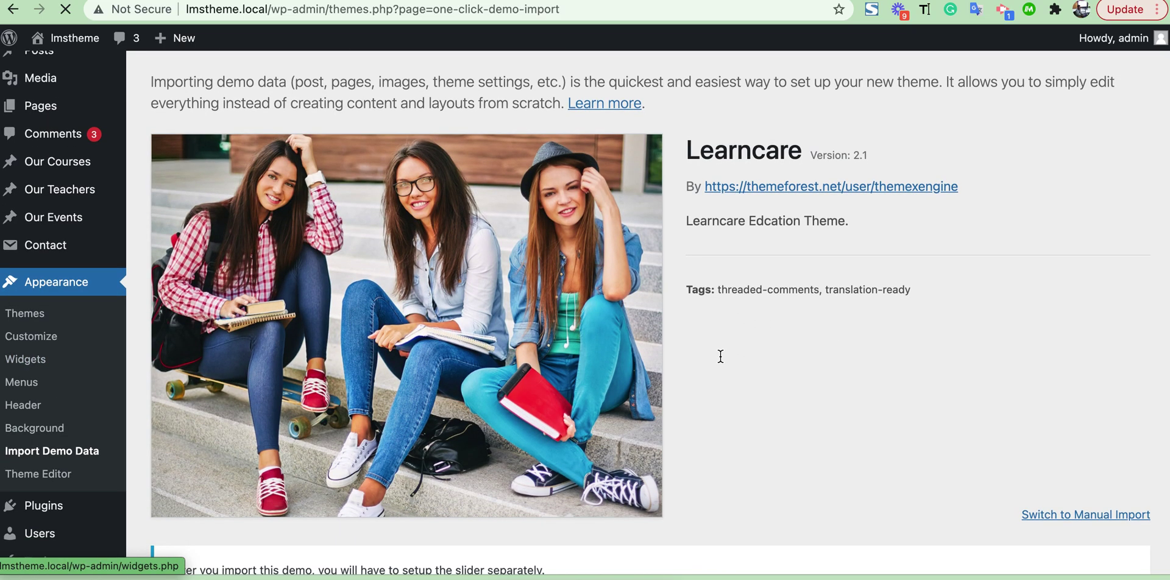
scroll(949, 364, "down", 2)
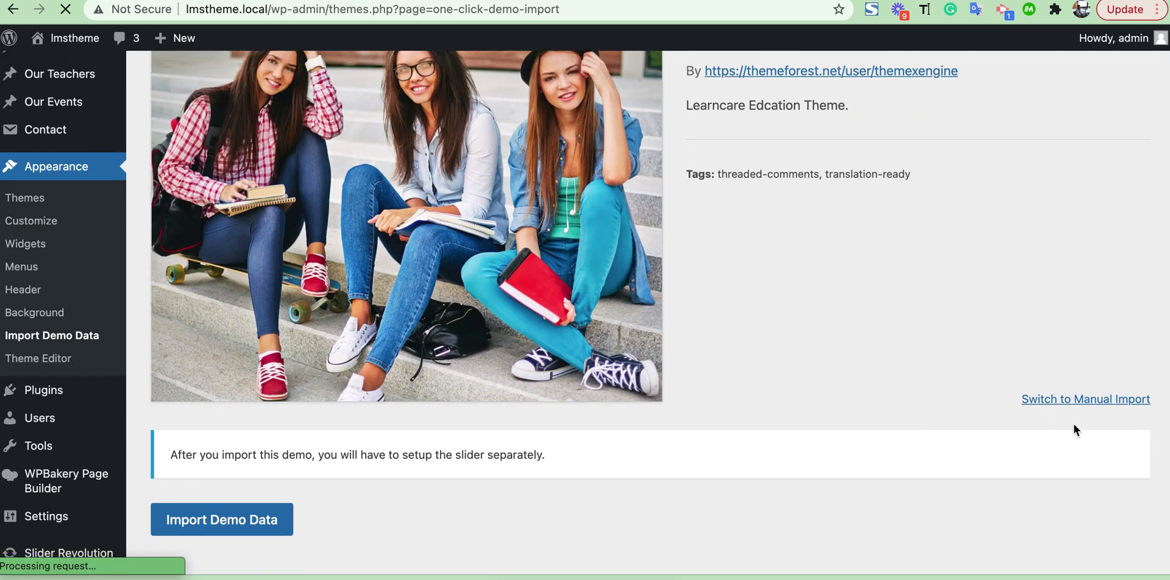
Switch to Manual Import and review the Manual Demo File Import cards.
left_click(1057, 397)
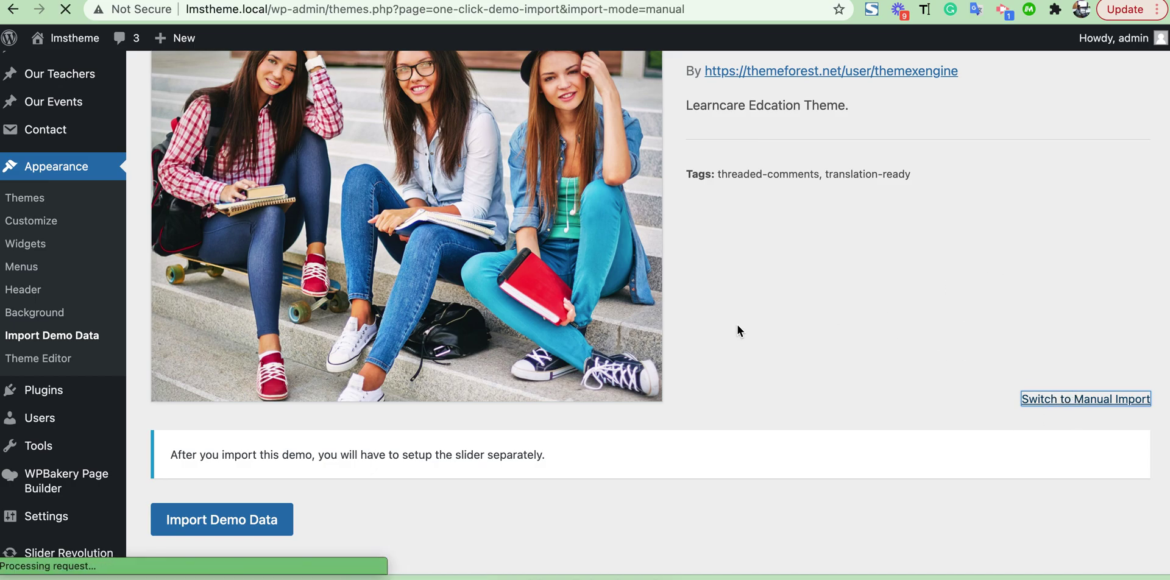
scroll(737, 323, "down", 10)
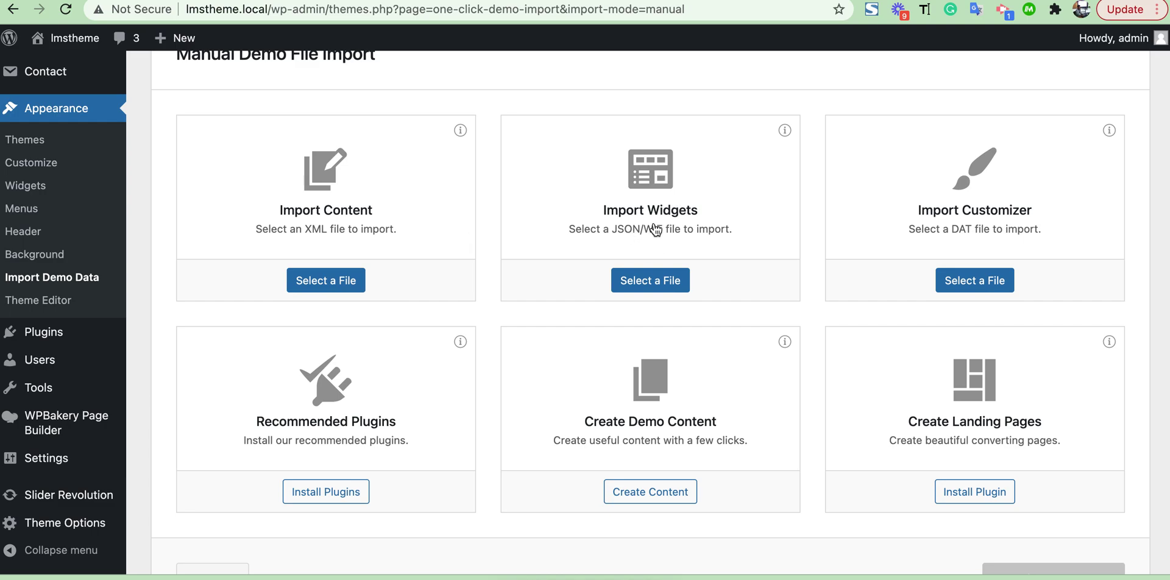
scroll(753, 198, "down", 1)
scroll(753, 200, "down", 1)
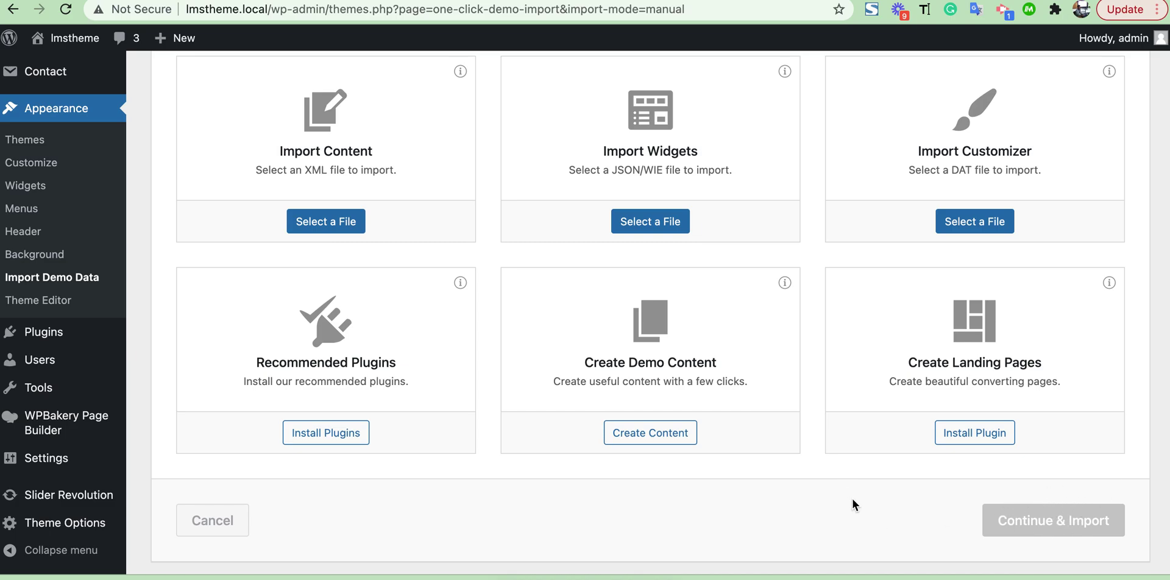
scroll(854, 505, "down", 1)
scroll(854, 505, "up", 10)
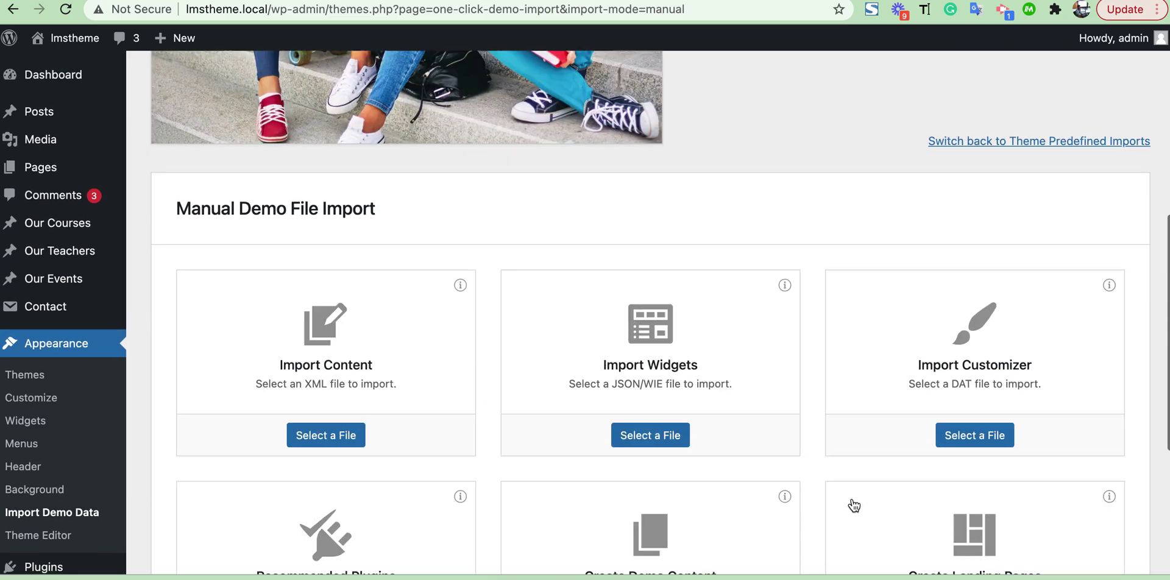
scroll(854, 499, "down", 10)
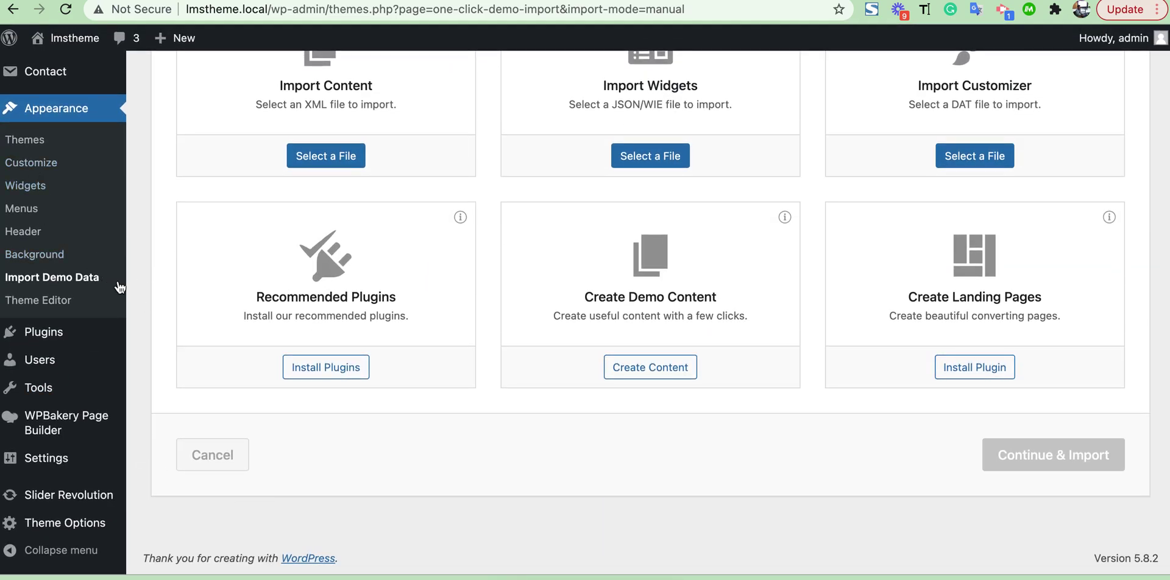
scroll(345, 444, "up", 10)
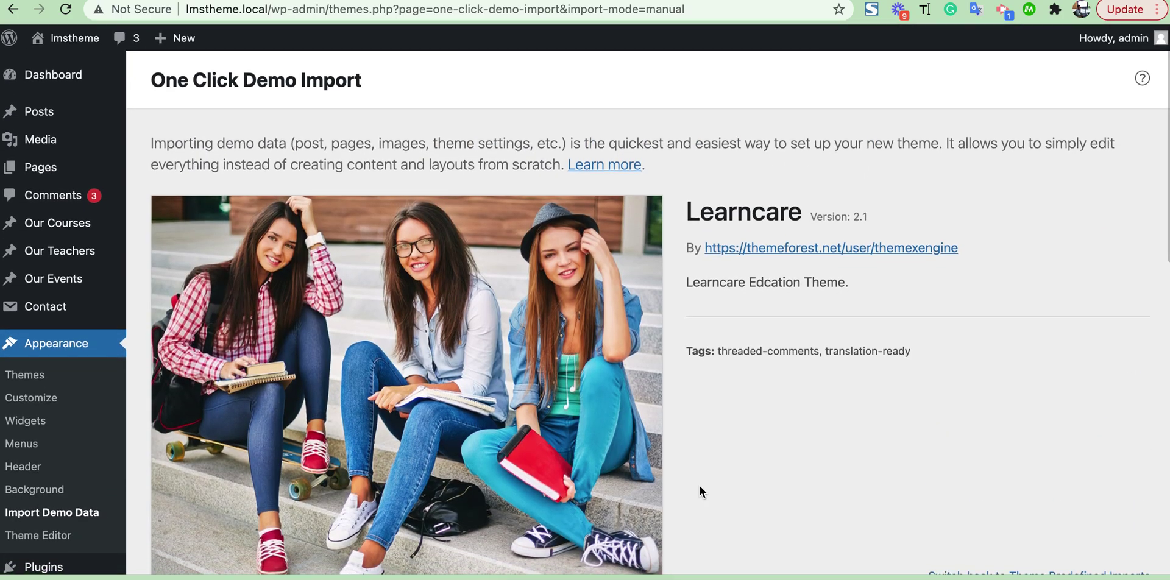